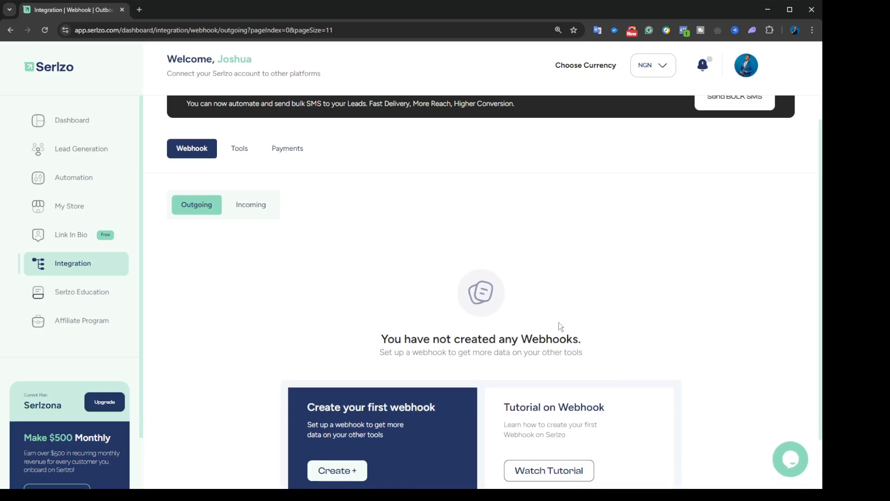
Step: Reload the outgoing webhooks list and start a new webhook, visiting its Title and URL fields
{"action": "scroll", "coordinate": [559, 324], "scroll_direction": "down", "scroll_amount": 1}
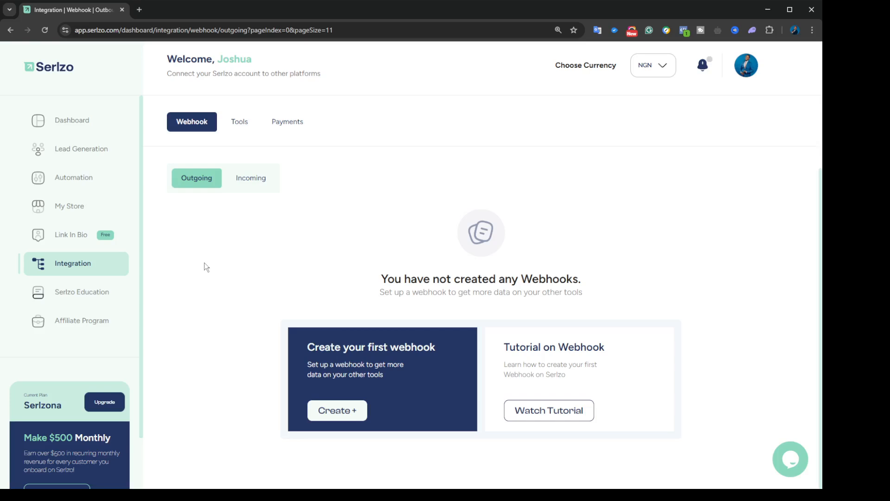
{"action": "scroll", "coordinate": [141, 330], "scroll_direction": "down", "scroll_amount": 2}
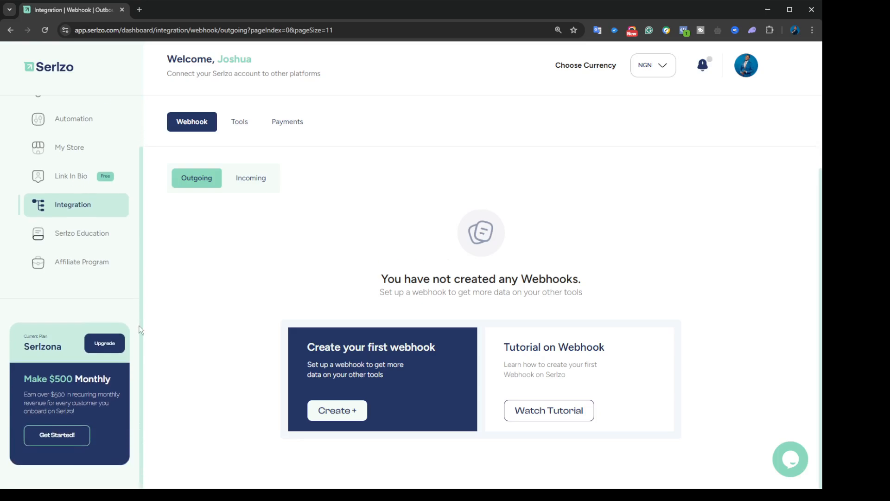
{"action": "scroll", "coordinate": [140, 329], "scroll_direction": "up", "scroll_amount": 2}
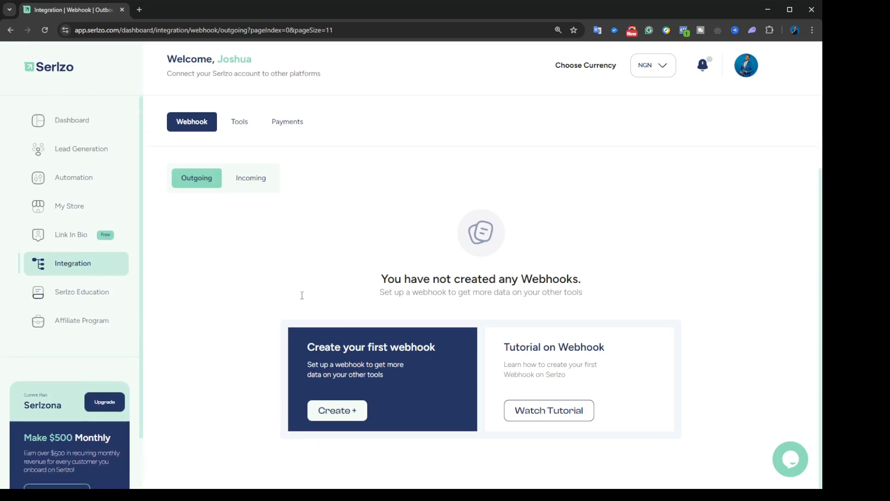
{"action": "left_click", "coordinate": [205, 181]}
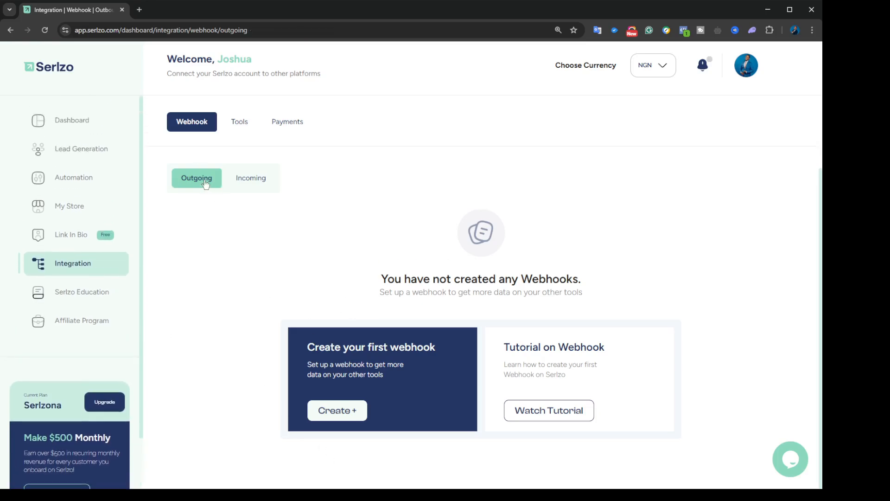
{"action": "left_click", "coordinate": [343, 419]}
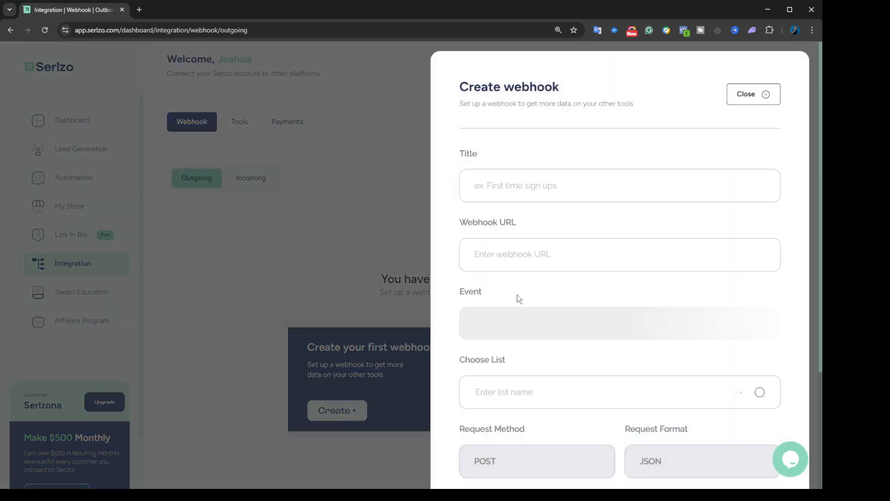
{"action": "left_click", "coordinate": [503, 186]}
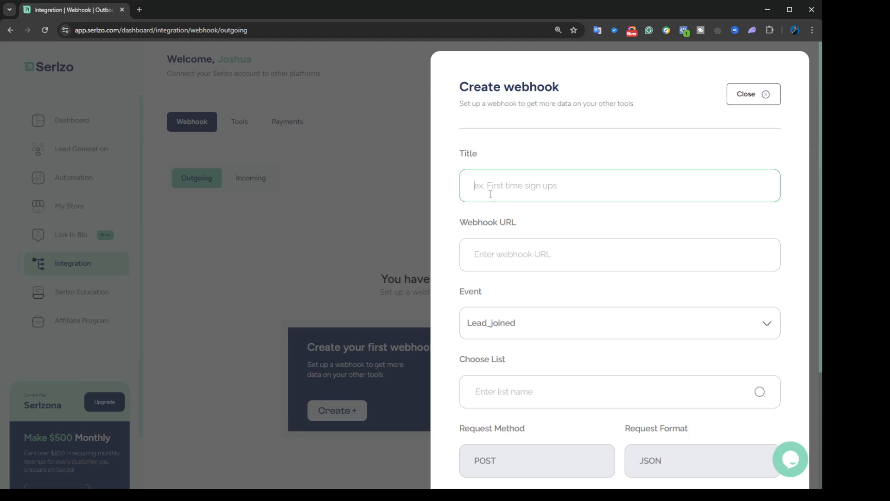
{"action": "left_click", "coordinate": [526, 259]}
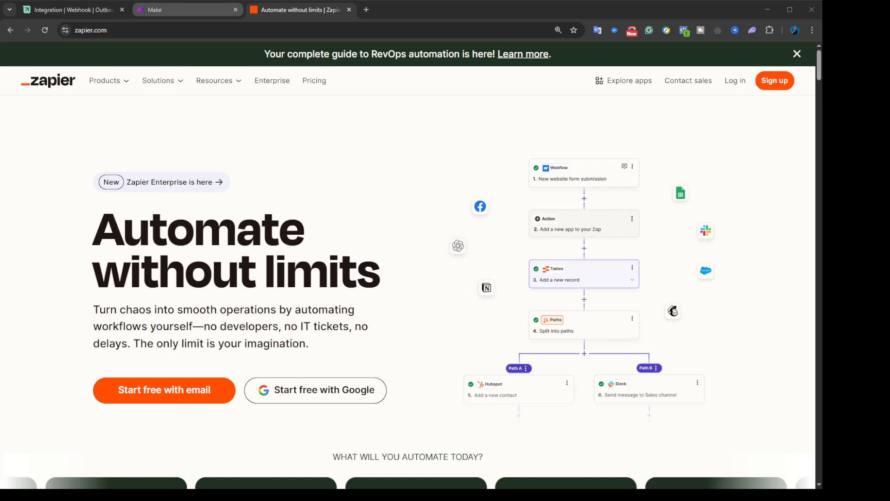
Step: Return to the Make organization dashboard and zoom the page in two levels
{"action": "left_click", "coordinate": [173, 10]}
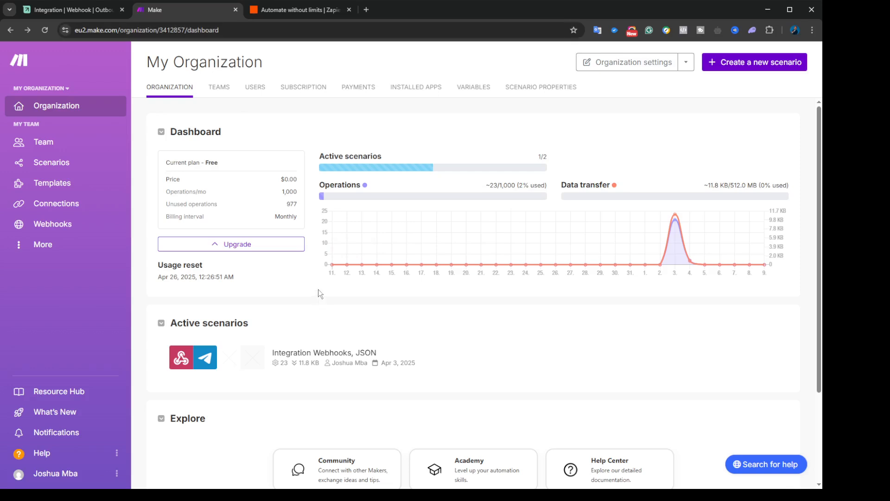
{"action": "left_click", "coordinate": [278, 10]}
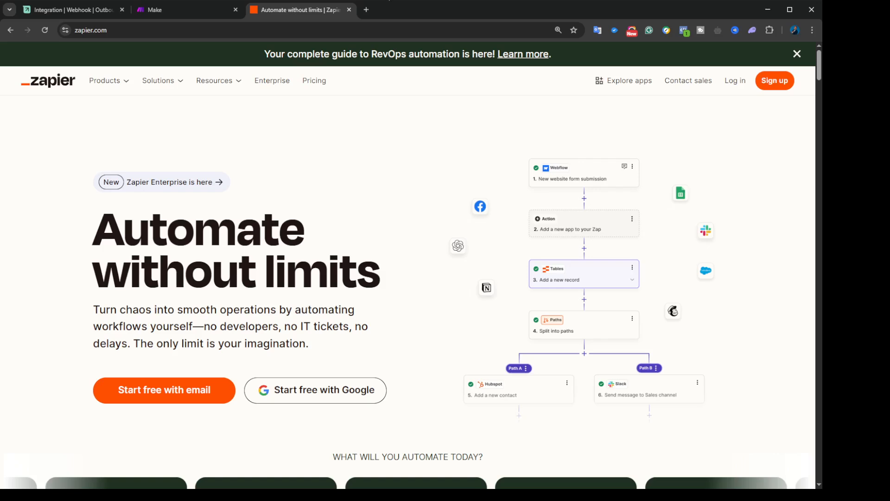
{"action": "left_click", "coordinate": [183, 12]}
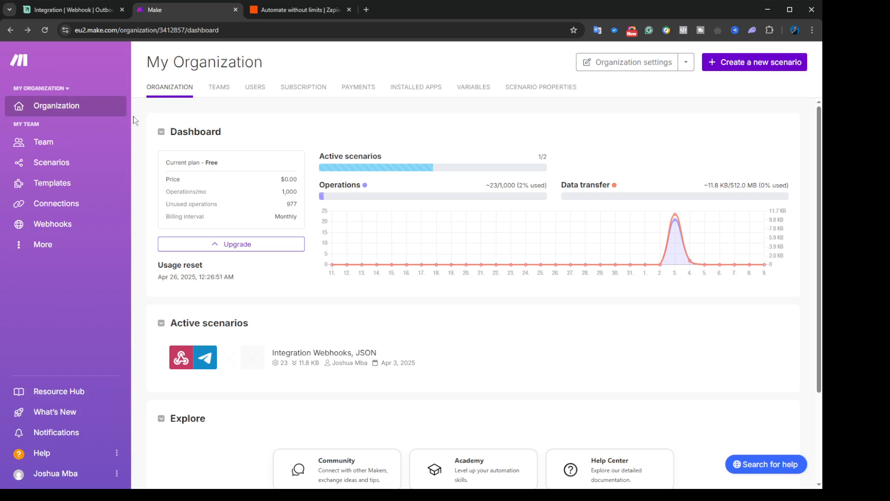
{"action": "key", "text": "ctrl+plus"}
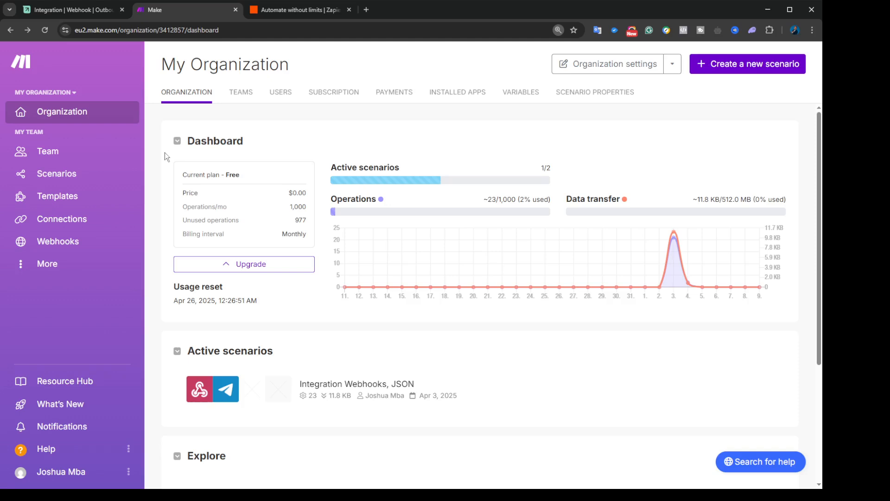
{"action": "key", "text": "ctrl+plus"}
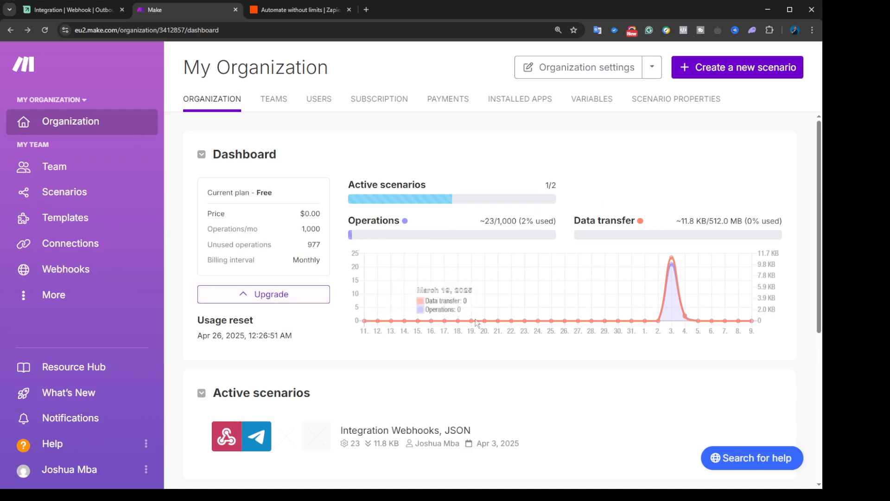
Step: Back out of a new scenario and open the 'Integration Webhooks, JSON' scenario instead
{"action": "left_click", "coordinate": [732, 71]}
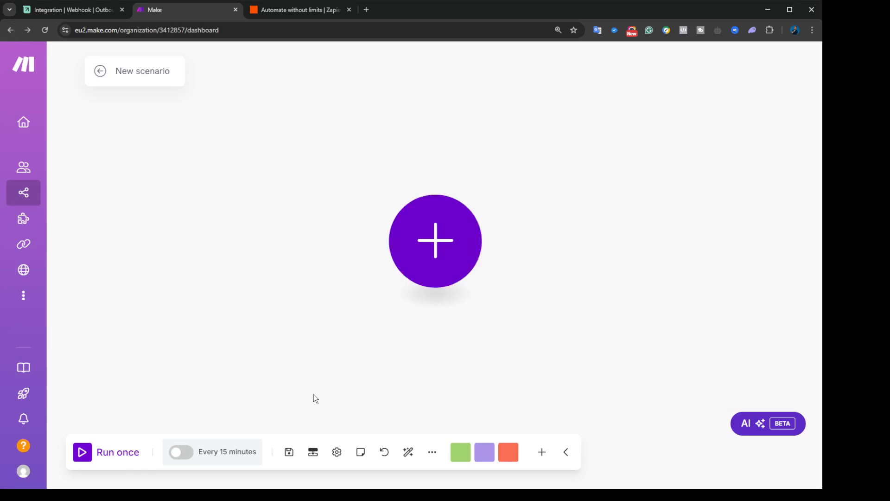
{"action": "left_click", "coordinate": [10, 30]}
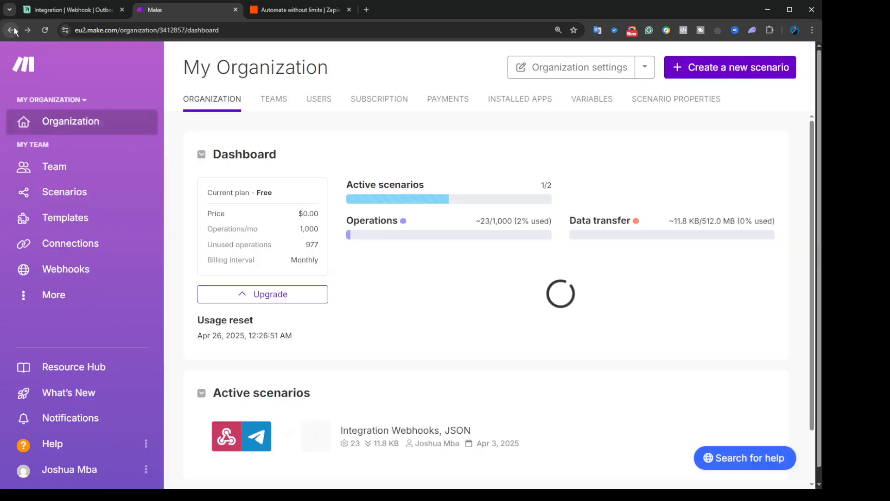
{"action": "scroll", "coordinate": [346, 414], "scroll_direction": "down", "scroll_amount": 2}
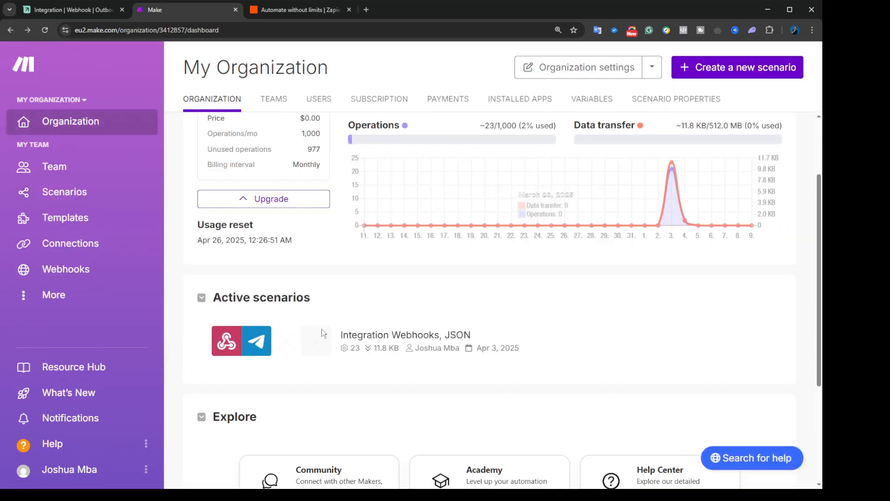
{"action": "left_click", "coordinate": [385, 346]}
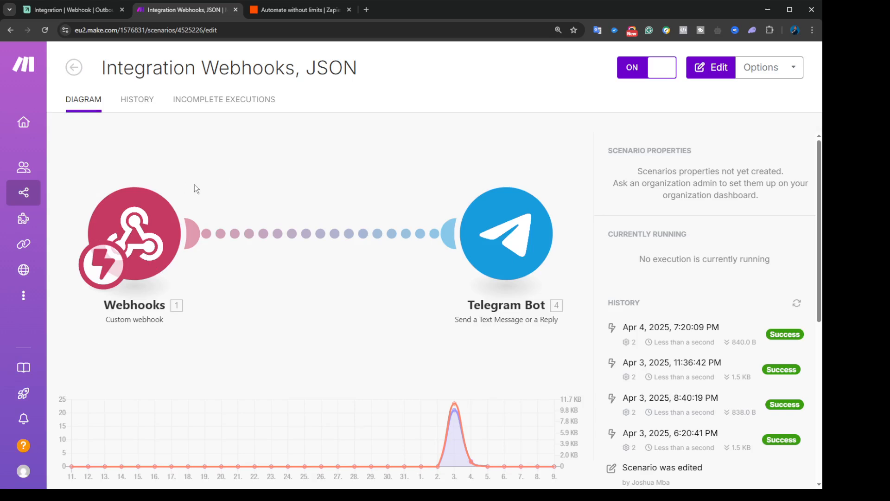
{"action": "left_click", "coordinate": [99, 10]}
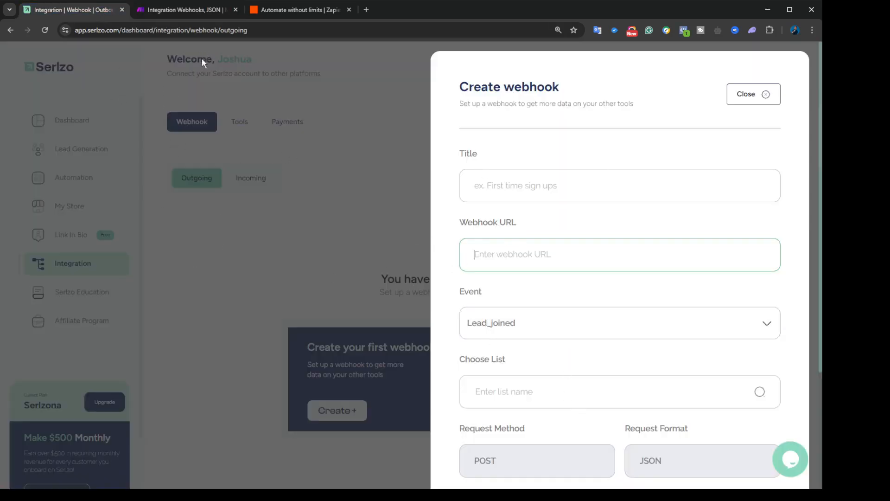
{"action": "left_click", "coordinate": [190, 10]}
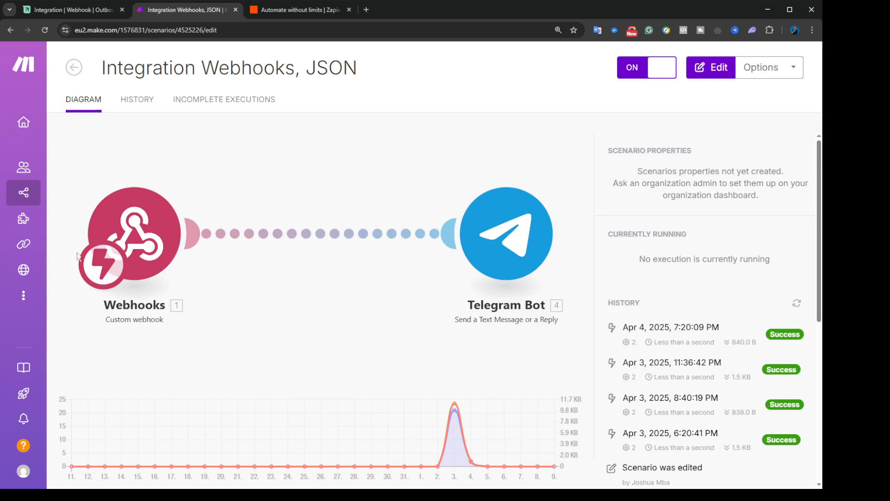
Step: In the scenario editor, copy the Webhooks trigger's hook address, cancelling the add-webhook dialog
{"action": "left_click", "coordinate": [134, 265]}
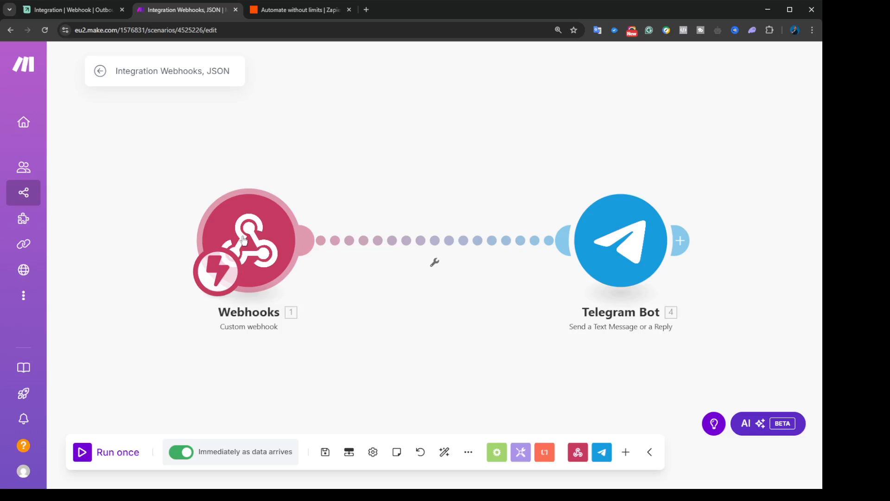
{"action": "left_click", "coordinate": [291, 232]}
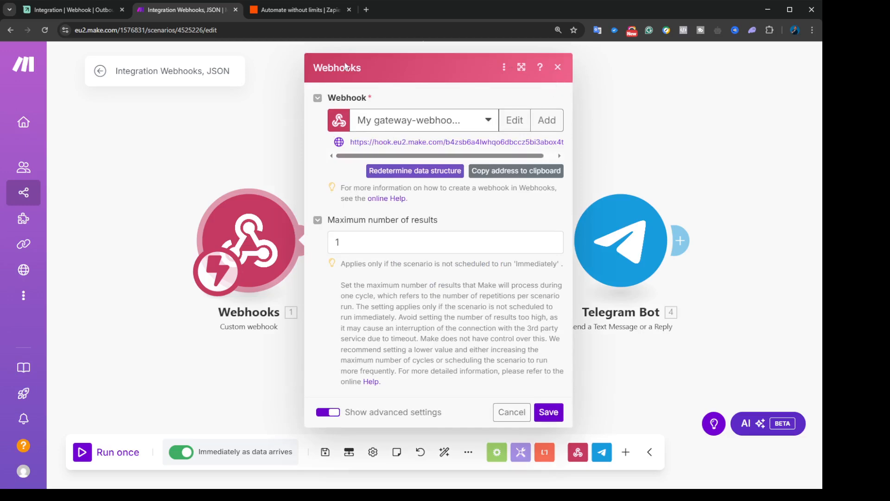
{"action": "left_click", "coordinate": [548, 122]}
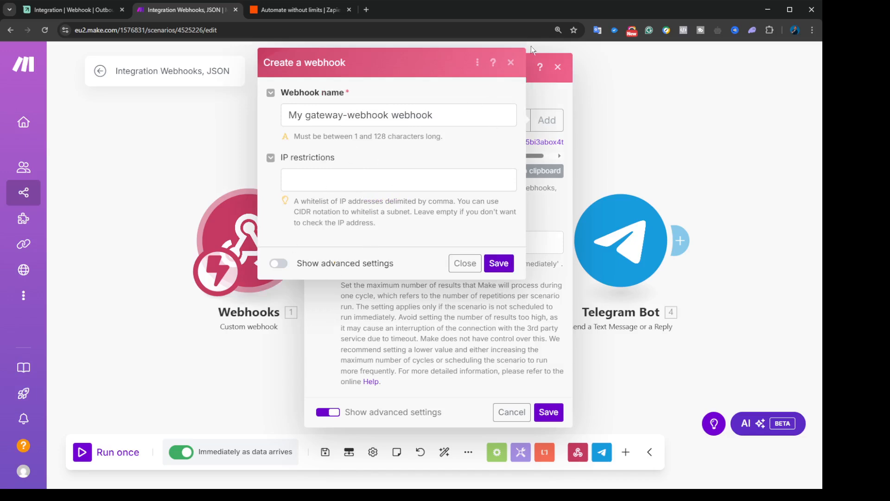
{"action": "left_click", "coordinate": [511, 62]}
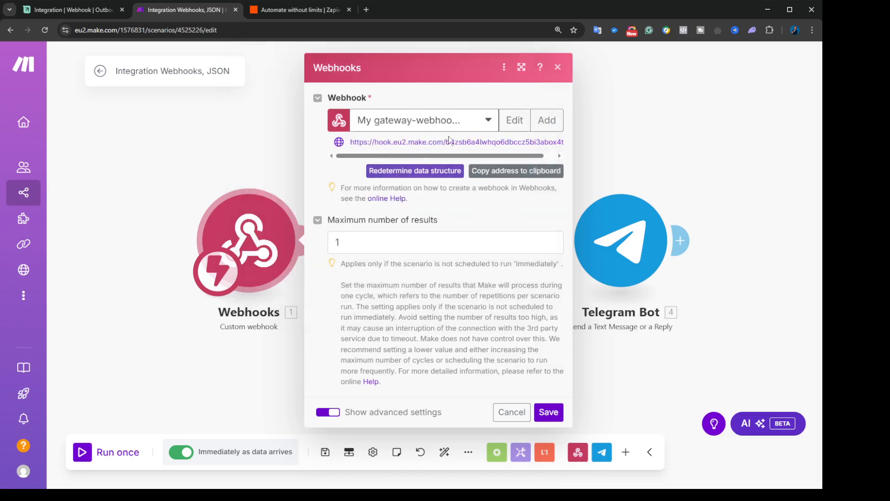
{"action": "left_click", "coordinate": [529, 174]}
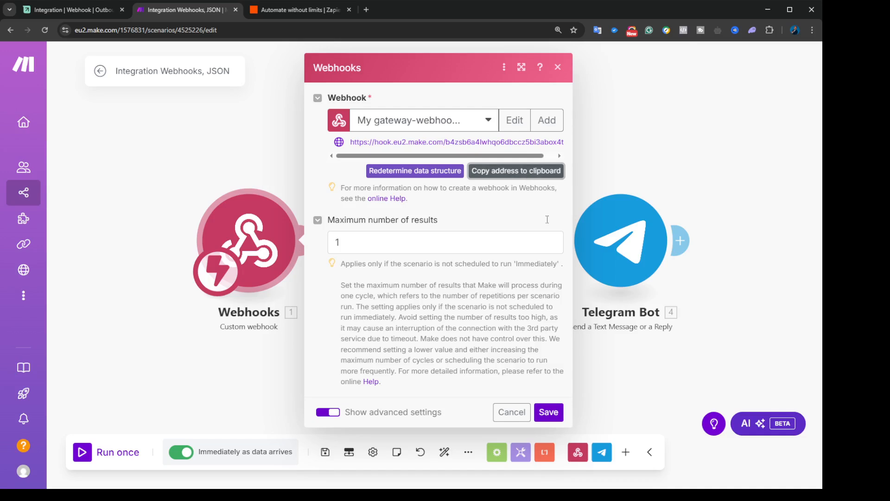
Step: Save Make's Webhooks settings, then title the Serlzo webhook Demo1233 and paste the Make URL
{"action": "left_click", "coordinate": [548, 412]}
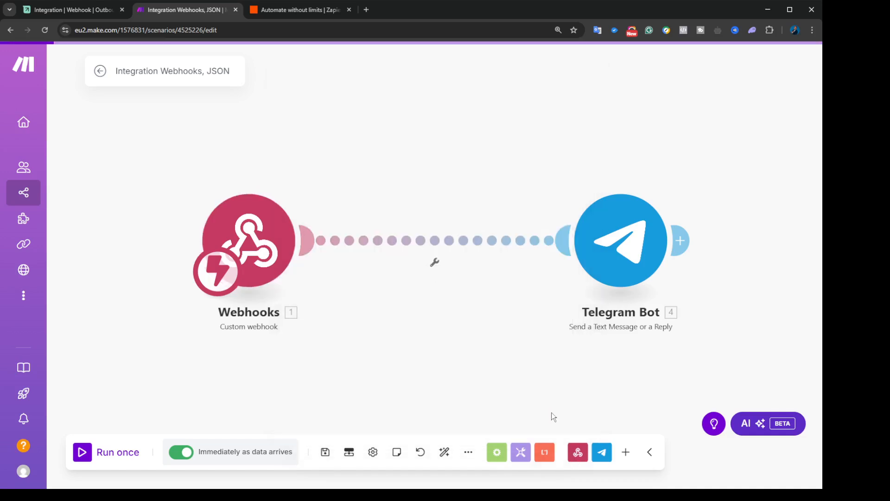
{"action": "left_click", "coordinate": [55, 9]}
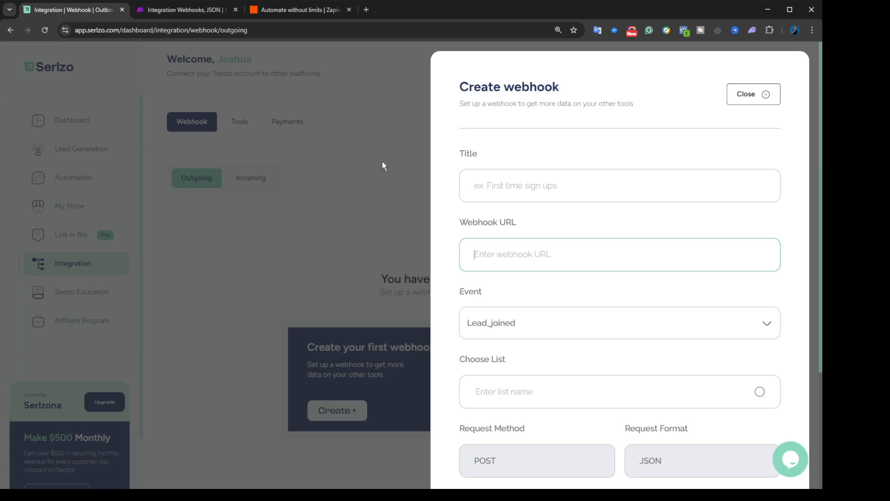
{"action": "left_click", "coordinate": [498, 185]}
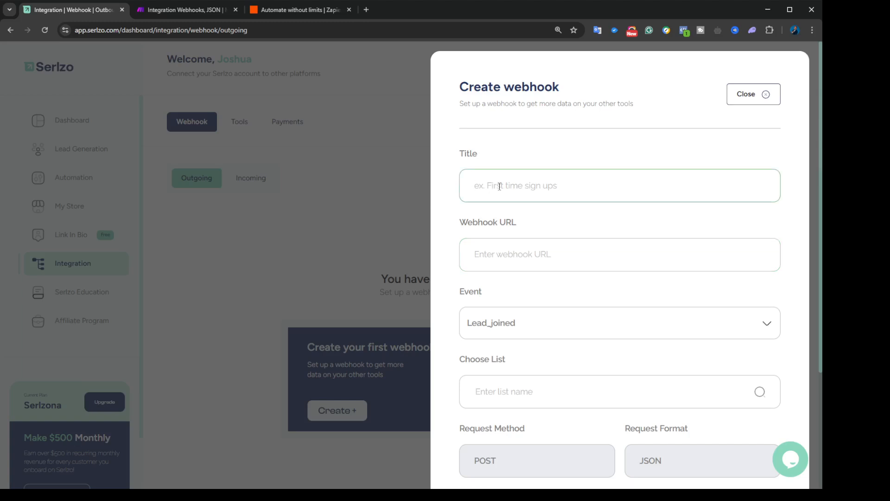
{"action": "type", "text": "Demo1233"}
{"action": "left_click", "coordinate": [528, 254]}
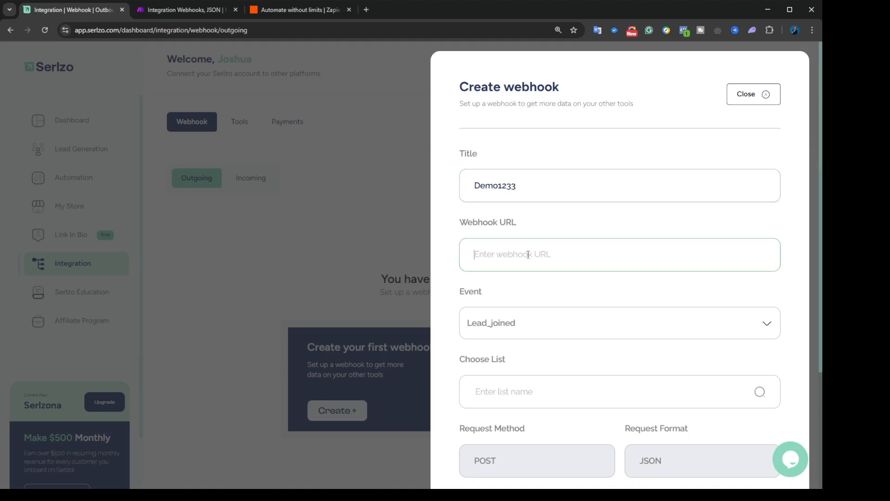
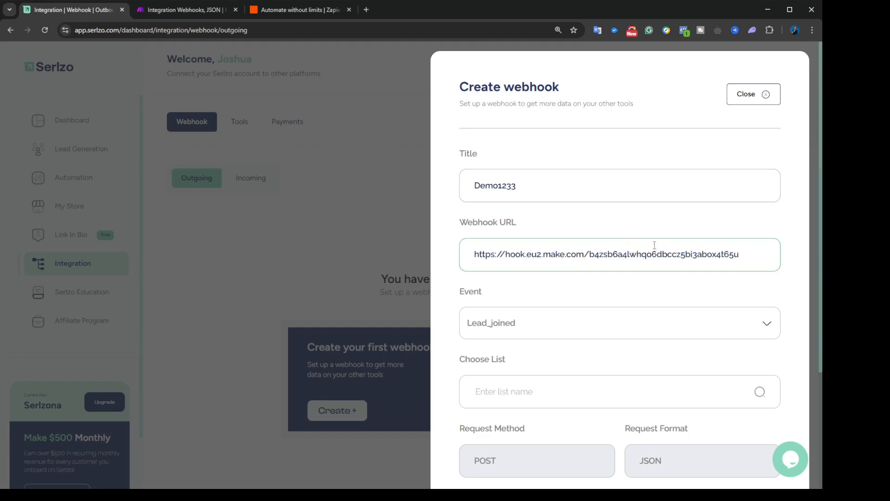
{"action": "left_click_drag", "start_coordinate": [474, 258], "coordinate": [747, 255]}
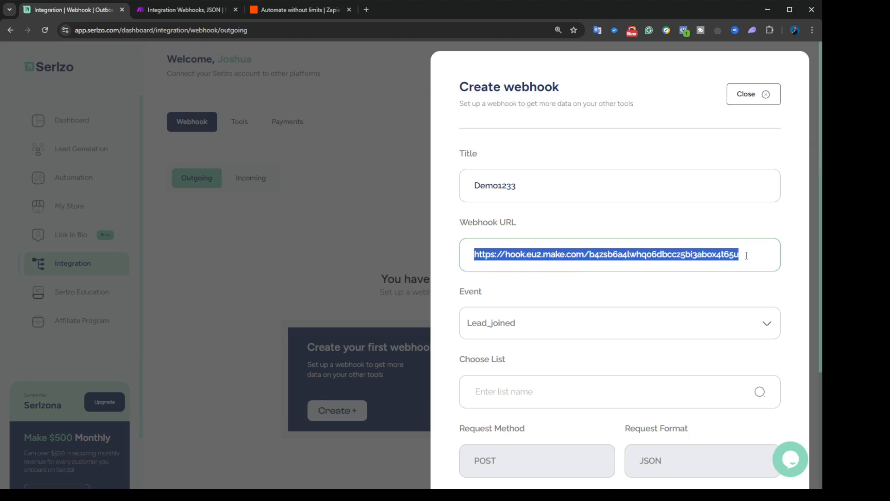
Step: Choose the Lead_joined event and Demo 77 list, leave signing off, and create the webhook
{"action": "left_click", "coordinate": [562, 334]}
{"action": "left_click", "coordinate": [532, 360]}
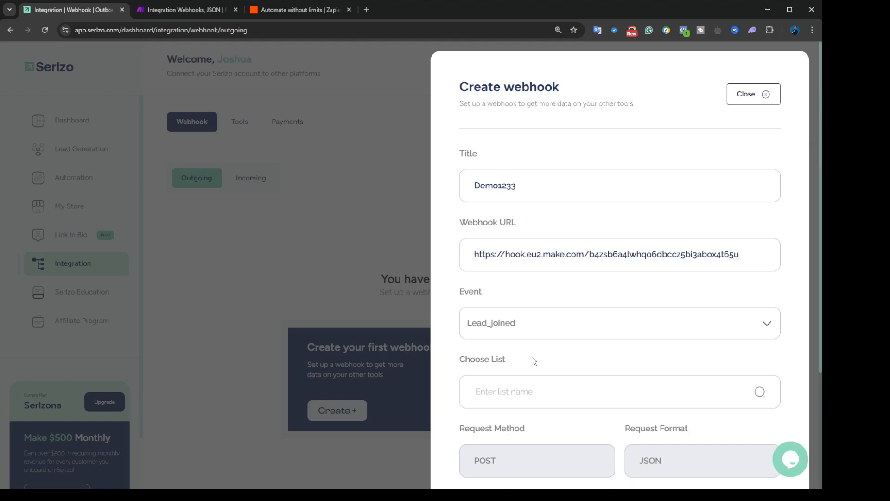
{"action": "scroll", "coordinate": [547, 366], "scroll_direction": "down", "scroll_amount": 2}
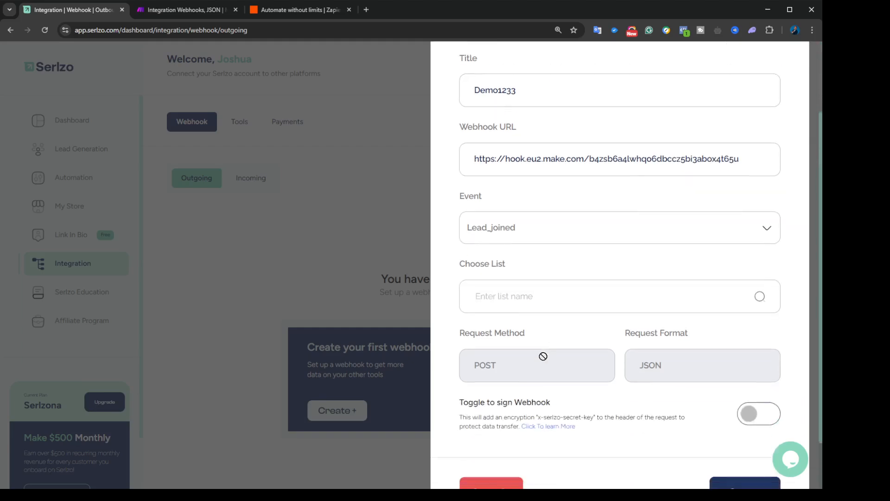
{"action": "left_click", "coordinate": [531, 297]}
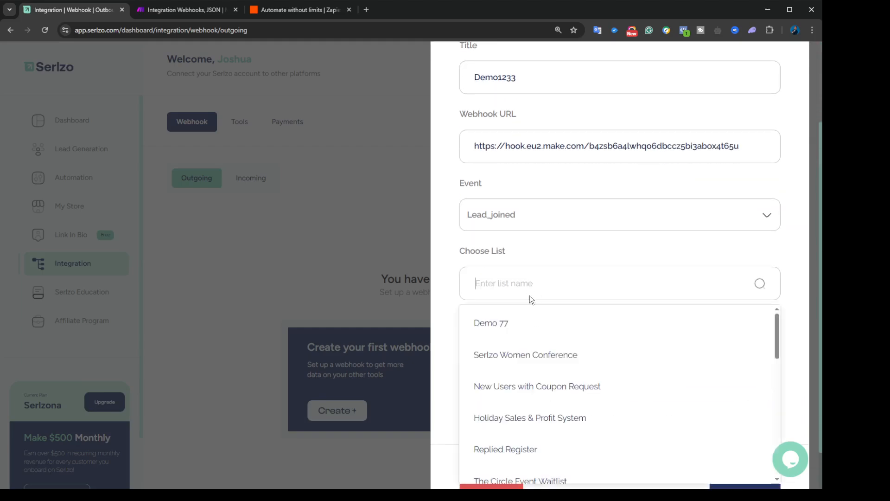
{"action": "left_click", "coordinate": [500, 327]}
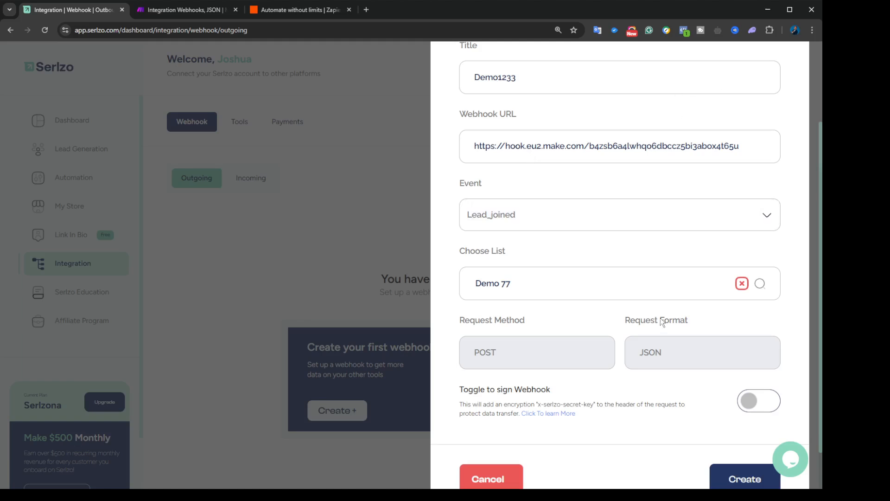
{"action": "scroll", "coordinate": [652, 354], "scroll_direction": "down", "scroll_amount": 1}
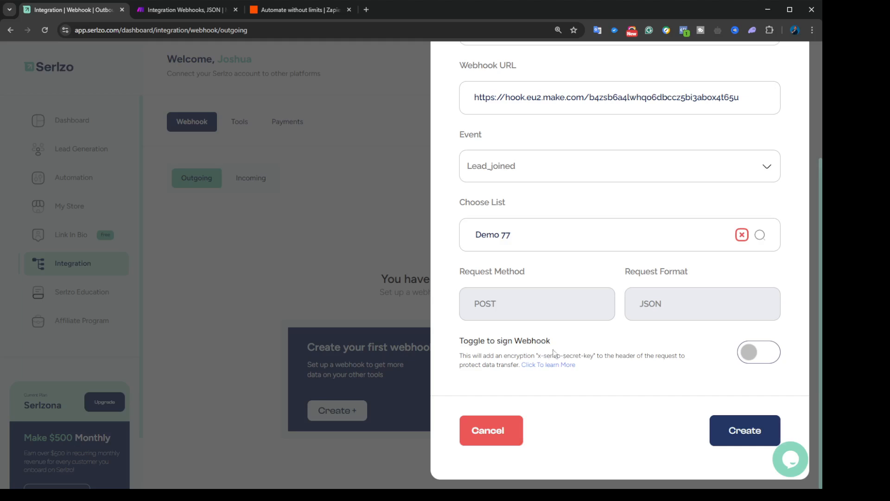
{"action": "left_click", "coordinate": [759, 352]}
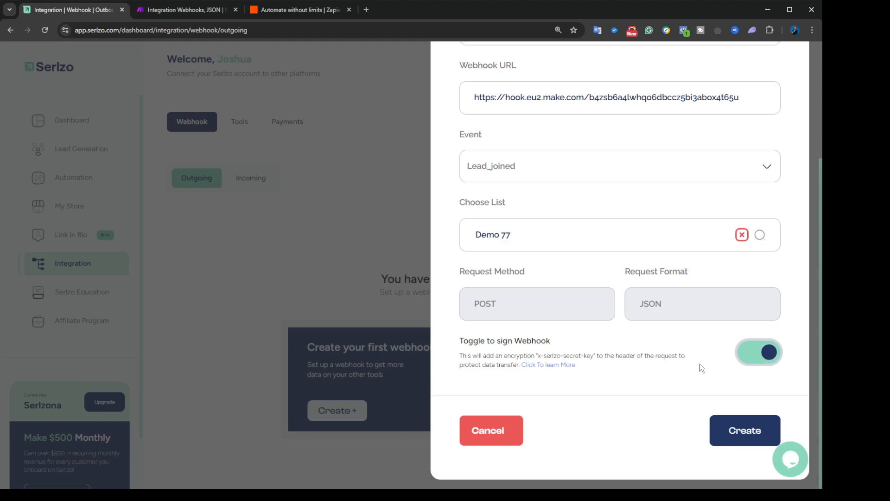
{"action": "left_click", "coordinate": [769, 351]}
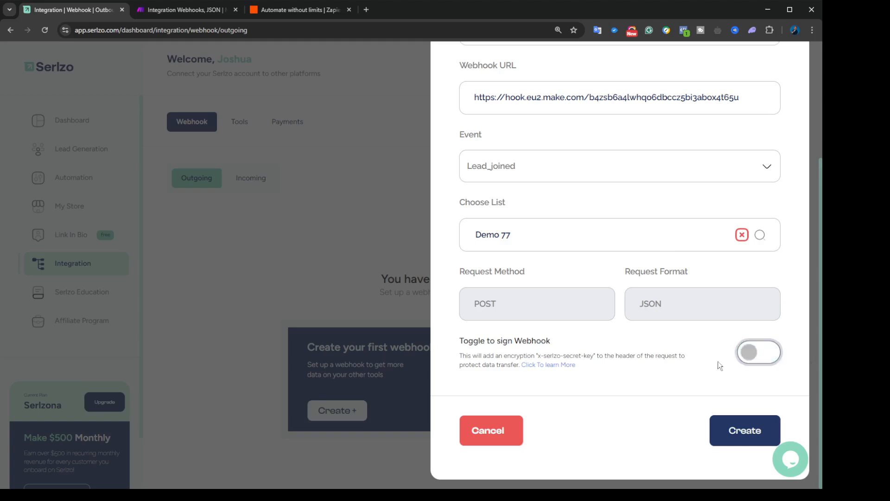
{"action": "scroll", "coordinate": [638, 272], "scroll_direction": "up", "scroll_amount": 2}
{"action": "scroll", "coordinate": [640, 283], "scroll_direction": "down", "scroll_amount": 2}
{"action": "left_click", "coordinate": [732, 431]}
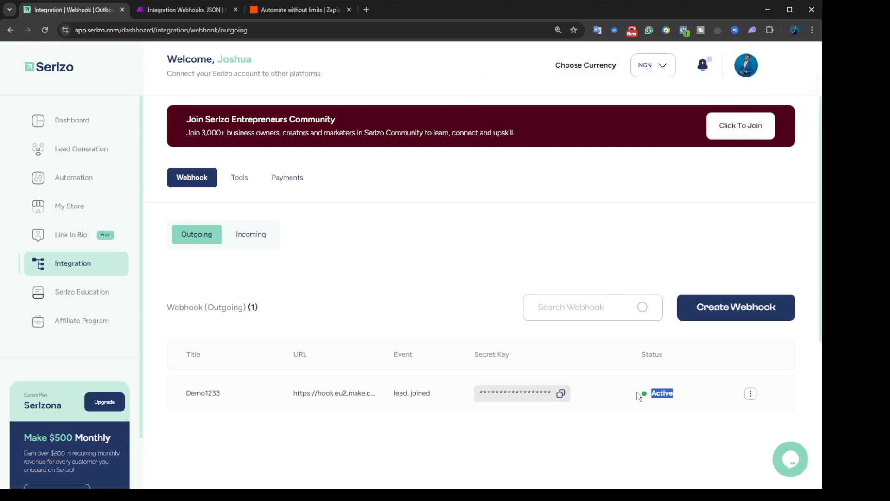
Step: Confirm the Demo1233 row shows lead_joined and Active, then return to the Make scenario
{"action": "left_click", "coordinate": [609, 435]}
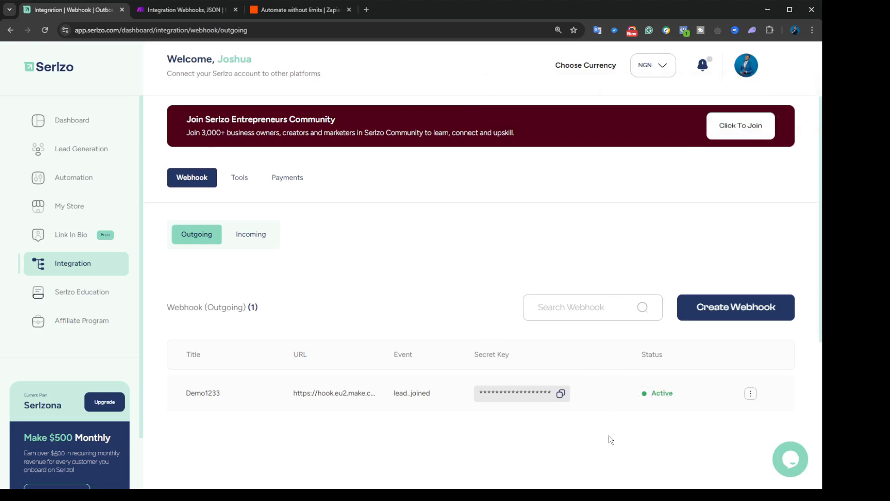
{"action": "left_click", "coordinate": [193, 10]}
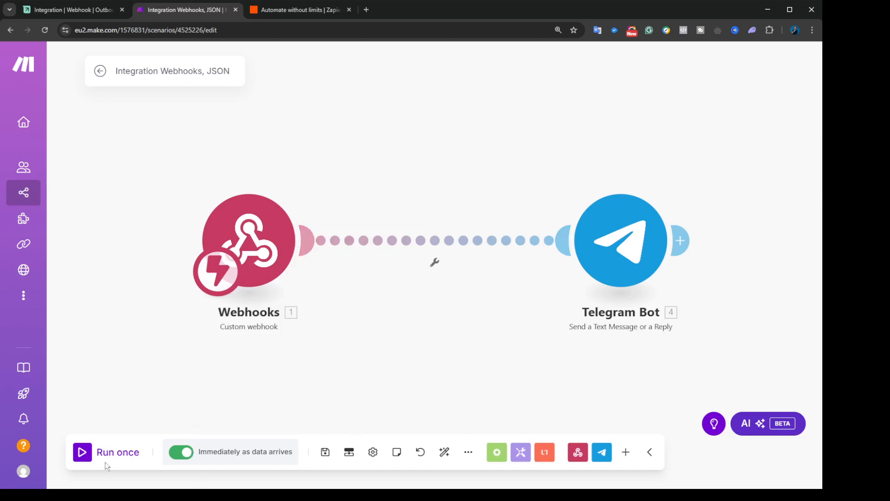
{"action": "left_click", "coordinate": [83, 453]}
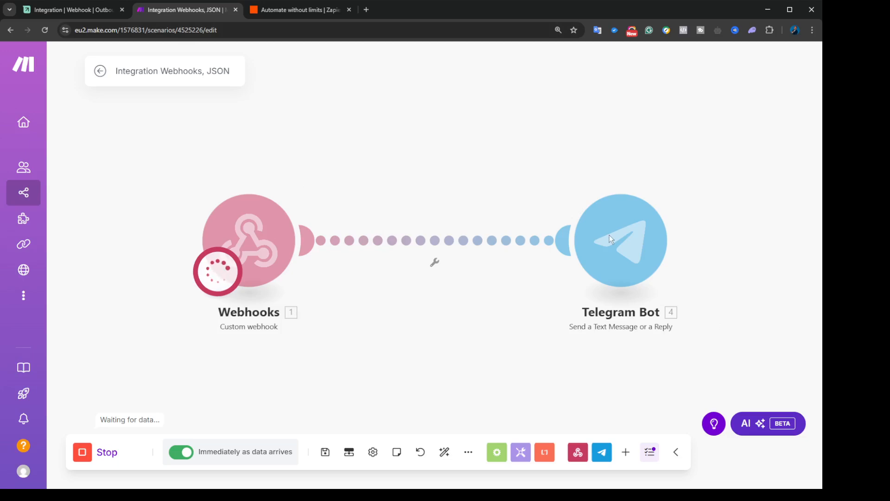
{"action": "left_click", "coordinate": [82, 452]}
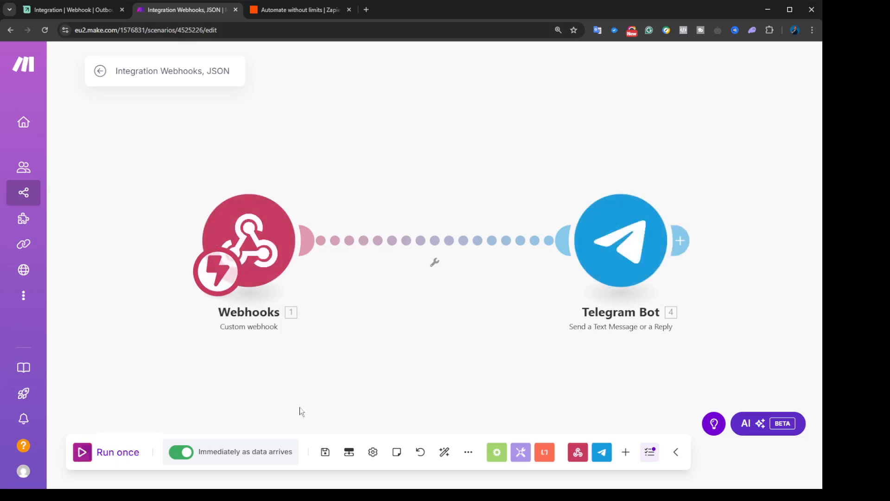
{"action": "left_click", "coordinate": [612, 253]}
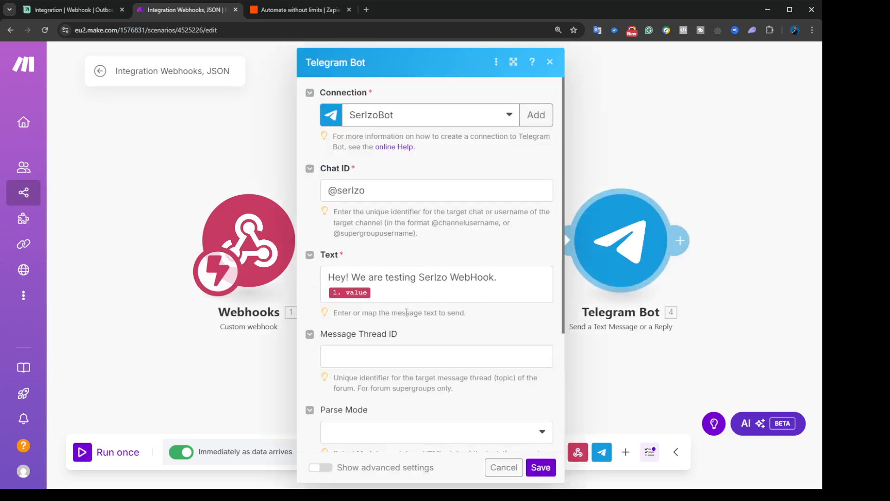
{"action": "scroll", "coordinate": [442, 266], "scroll_direction": "down", "scroll_amount": 3}
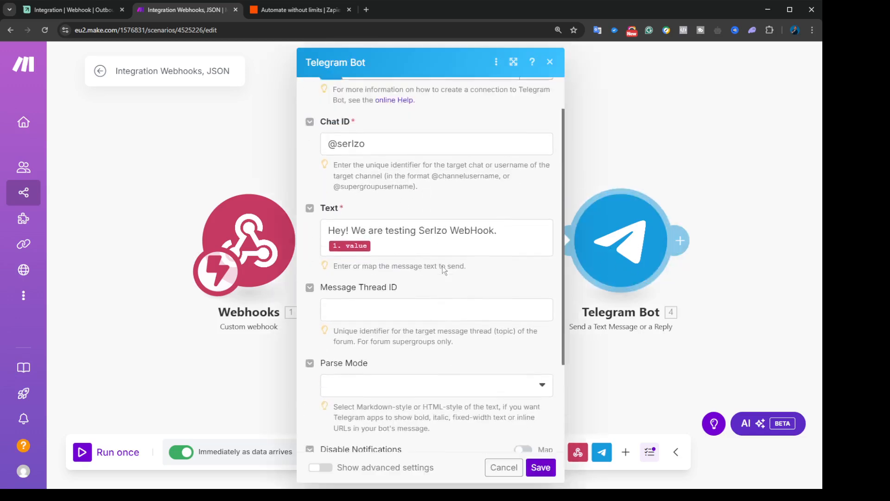
{"action": "scroll", "coordinate": [443, 266], "scroll_direction": "down", "scroll_amount": 1}
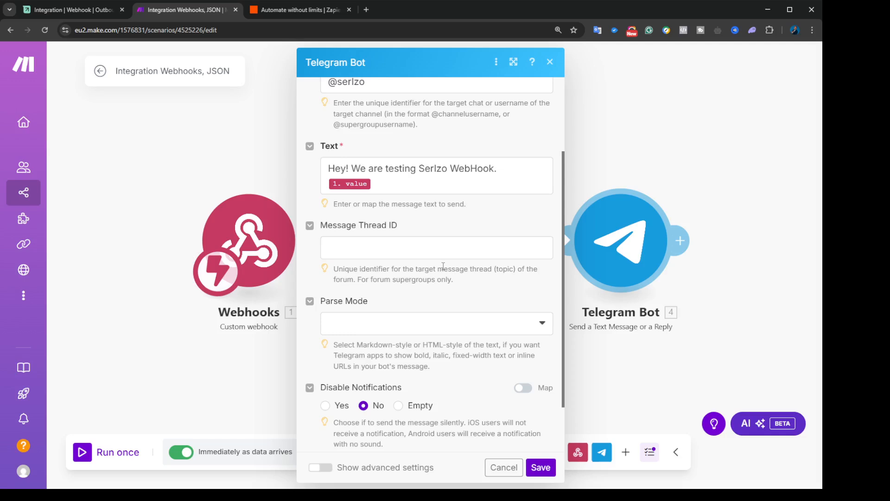
{"action": "scroll", "coordinate": [443, 265], "scroll_direction": "down", "scroll_amount": 2}
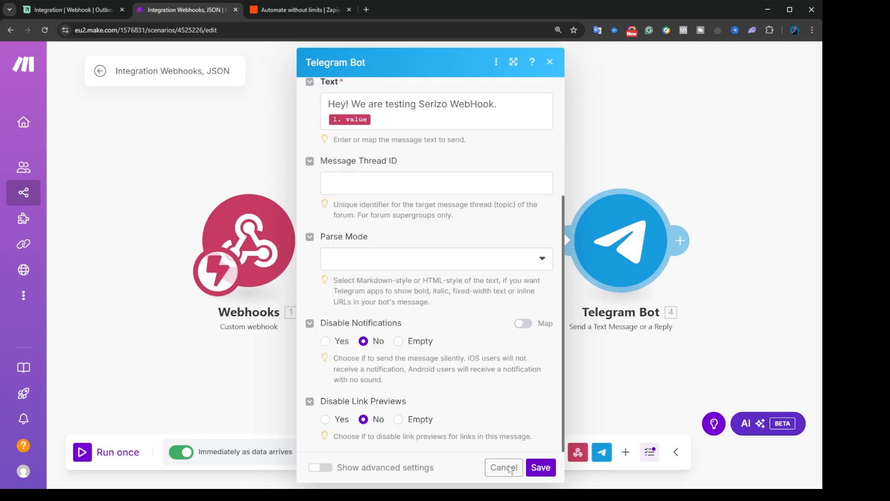
Step: Close the Telegram Bot settings, browse the All Apps list, then return to Serlzo
{"action": "left_click", "coordinate": [504, 467]}
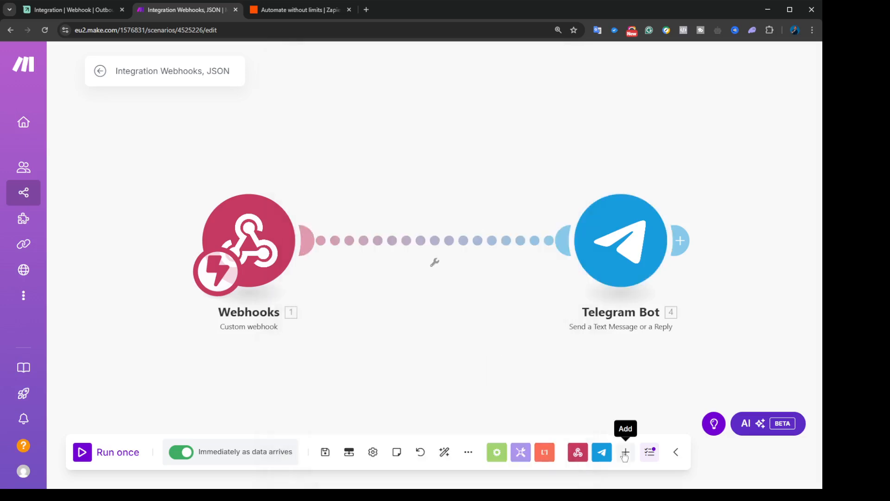
{"action": "left_click", "coordinate": [624, 452]}
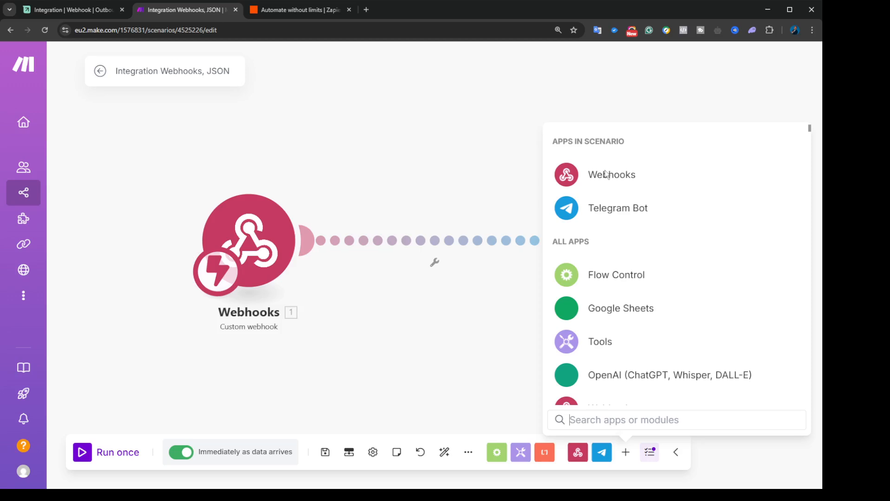
{"action": "scroll", "coordinate": [615, 211], "scroll_direction": "down", "scroll_amount": 3}
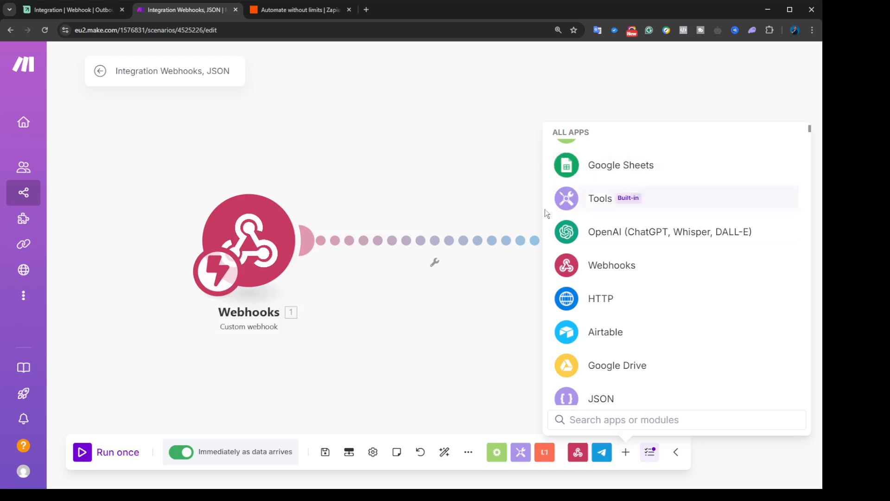
{"action": "scroll", "coordinate": [673, 334], "scroll_direction": "down", "scroll_amount": 3}
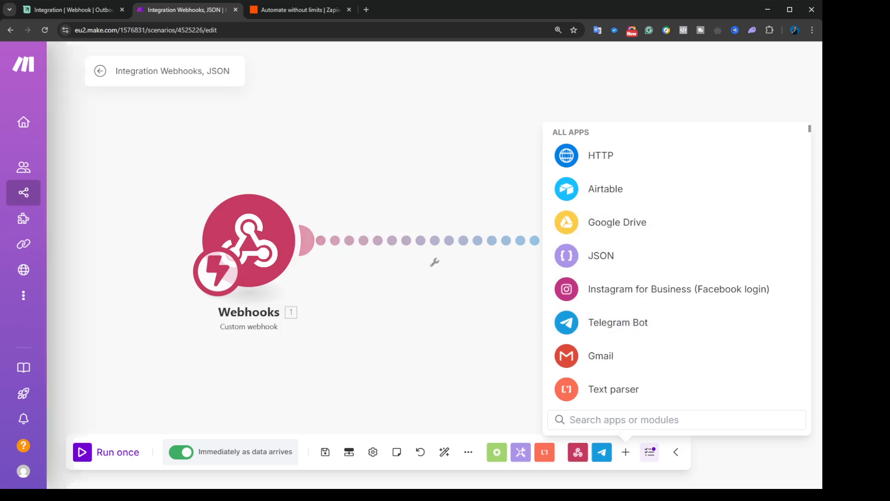
{"action": "left_click", "coordinate": [70, 9]}
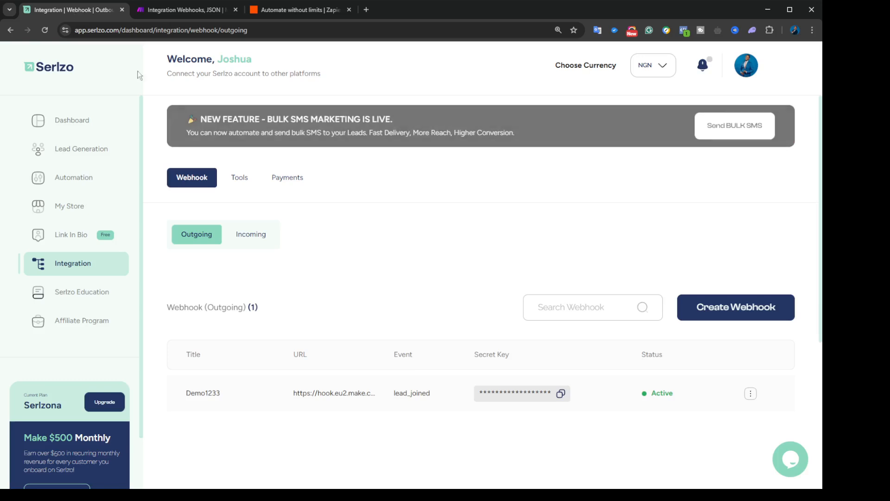
{"action": "left_click", "coordinate": [250, 235]}
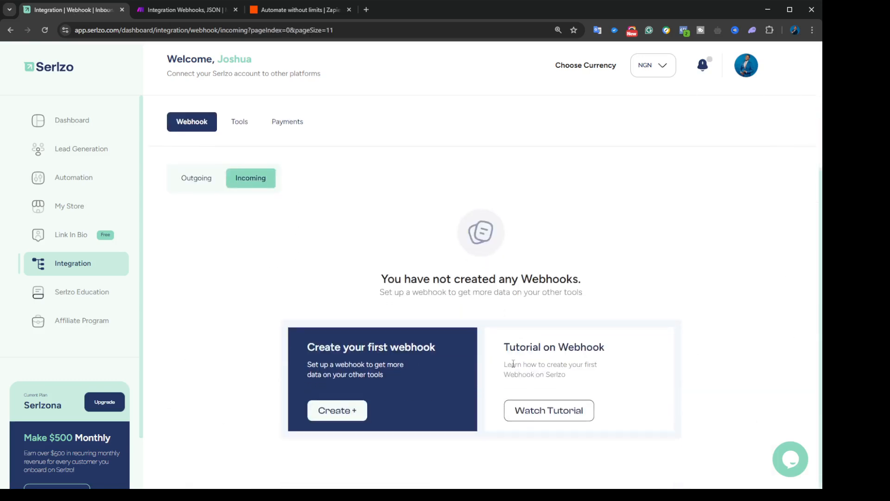
{"action": "left_click", "coordinate": [342, 412]}
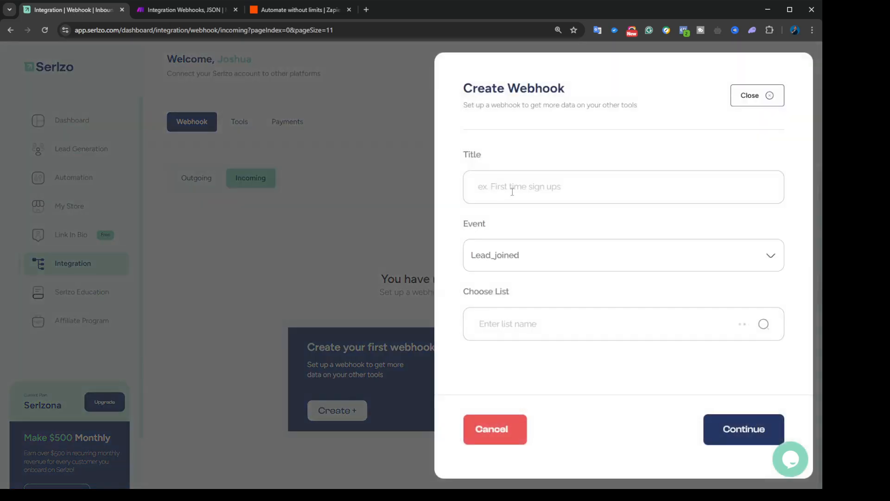
{"action": "left_click", "coordinate": [546, 326]}
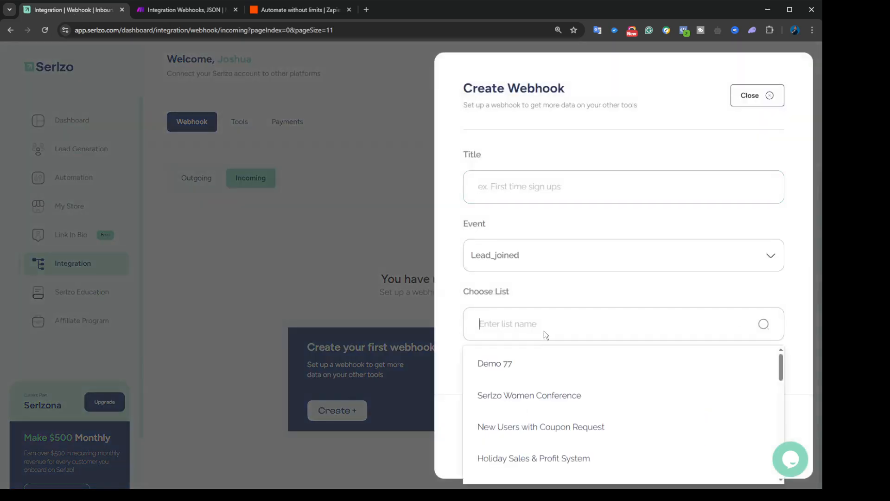
{"action": "left_click", "coordinate": [532, 368]}
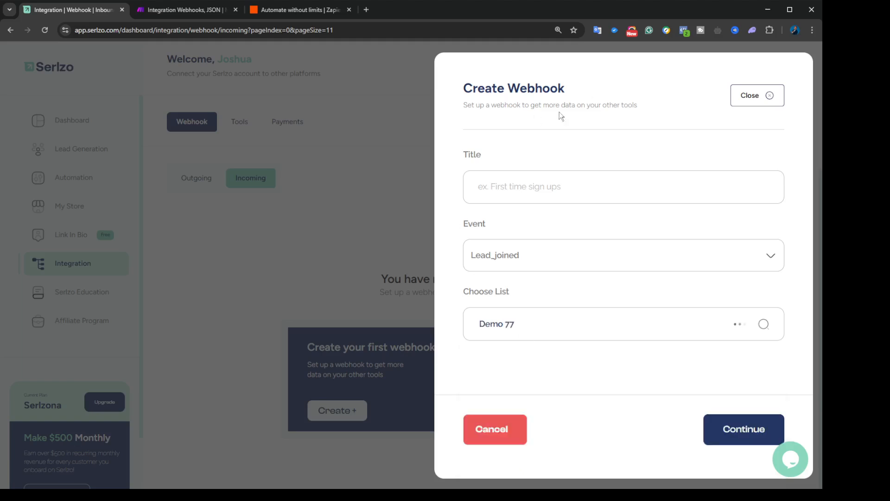
{"action": "left_click", "coordinate": [754, 98]}
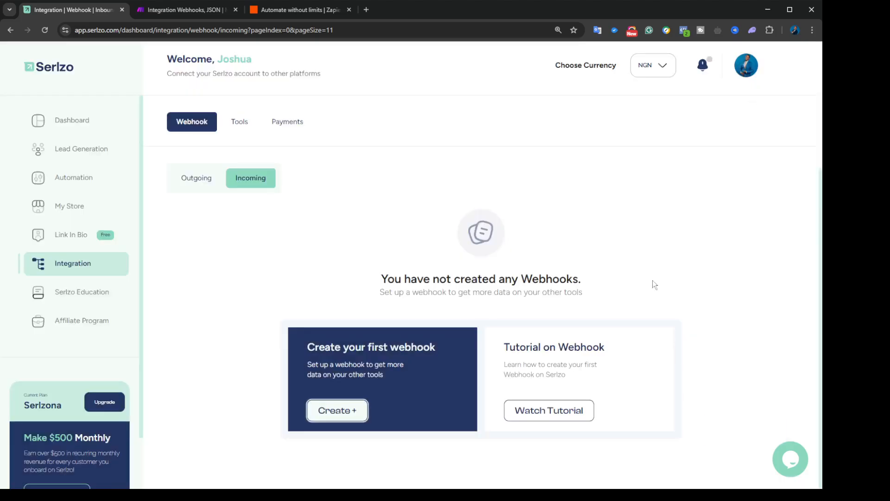
{"action": "left_click", "coordinate": [189, 183]}
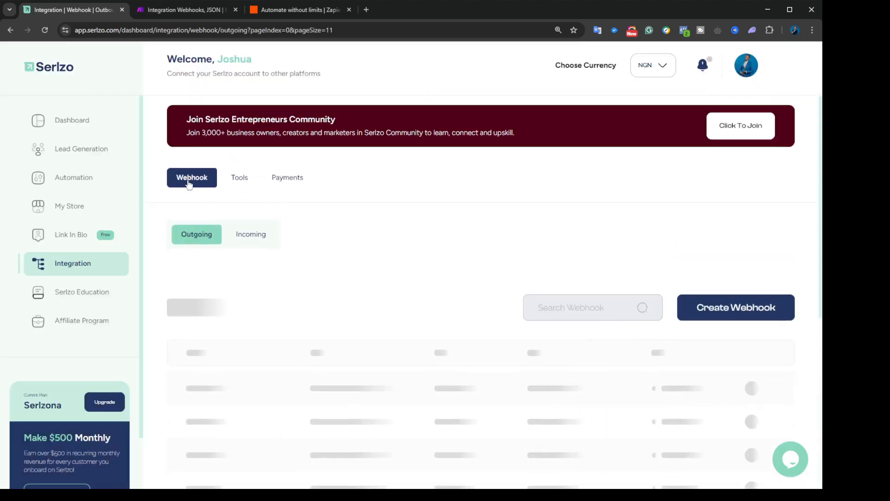
Step: Back in Make, scroll through the All Apps list
{"action": "left_click", "coordinate": [172, 18]}
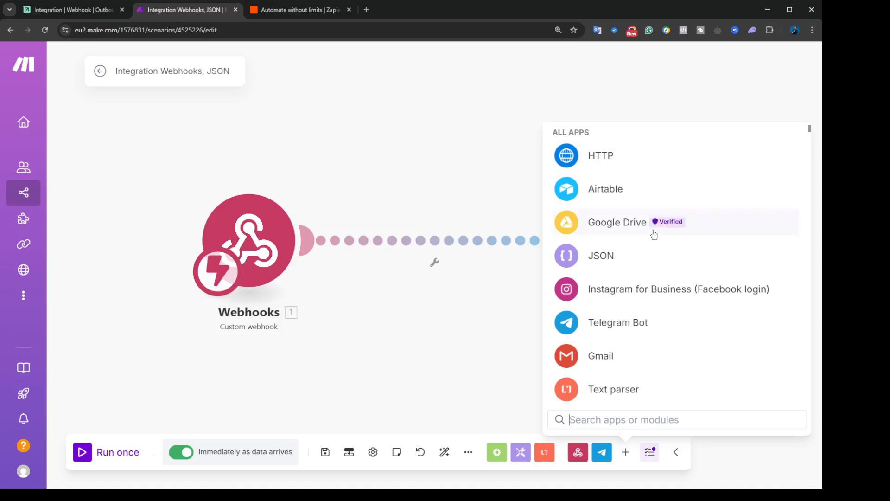
{"action": "scroll", "coordinate": [639, 367], "scroll_direction": "down", "scroll_amount": 6}
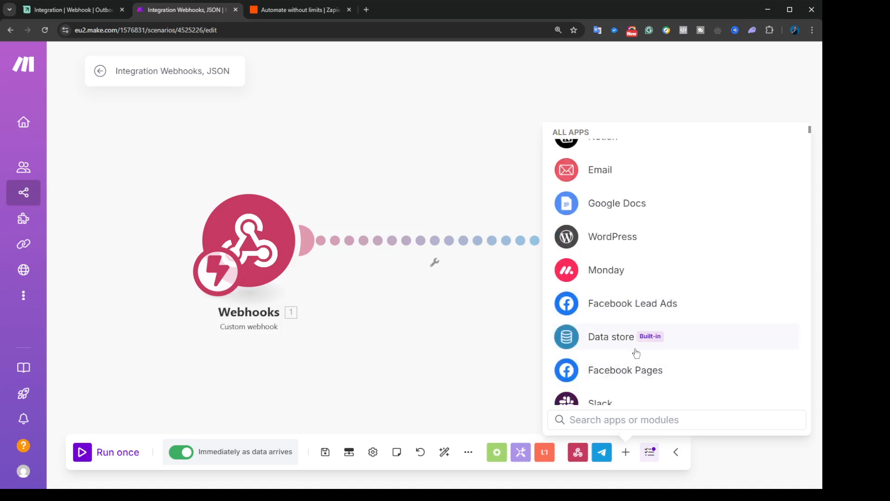
{"action": "scroll", "coordinate": [635, 361], "scroll_direction": "down", "scroll_amount": 3}
{"action": "scroll", "coordinate": [619, 324], "scroll_direction": "down", "scroll_amount": 10}
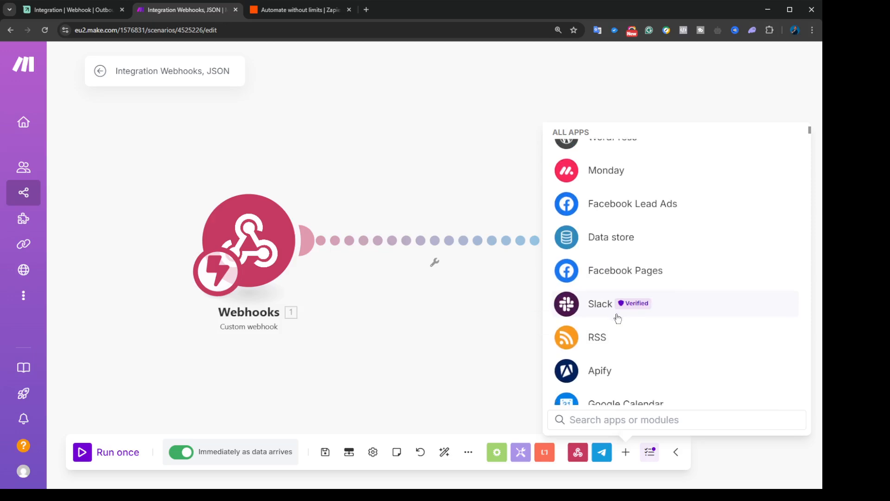
{"action": "scroll", "coordinate": [617, 318], "scroll_direction": "up", "scroll_amount": 3}
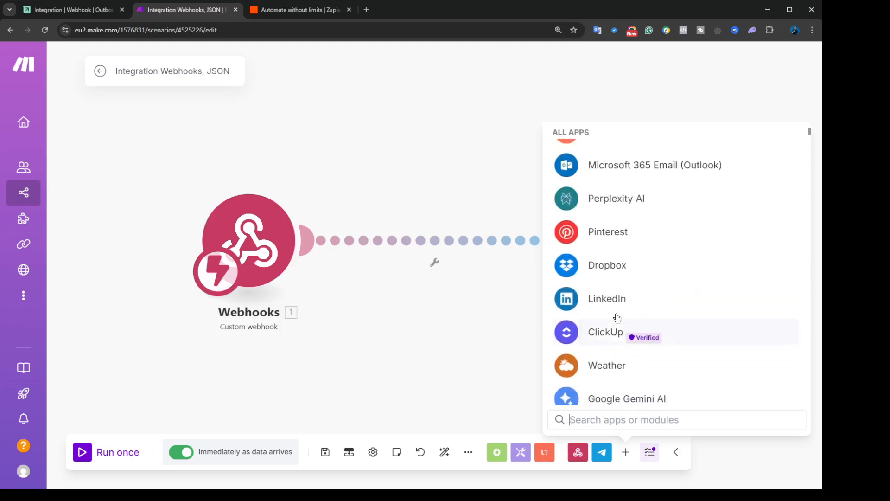
{"action": "scroll", "coordinate": [618, 318], "scroll_direction": "down", "scroll_amount": 4}
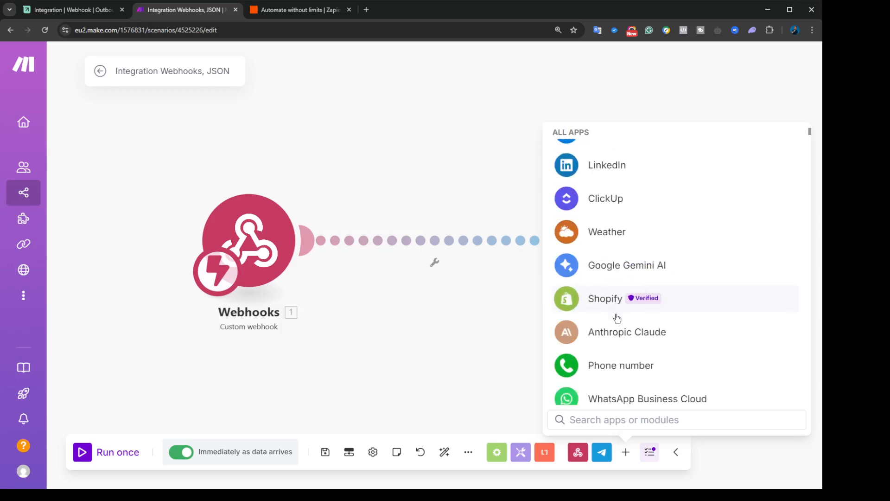
{"action": "scroll", "coordinate": [617, 318], "scroll_direction": "down", "scroll_amount": 1}
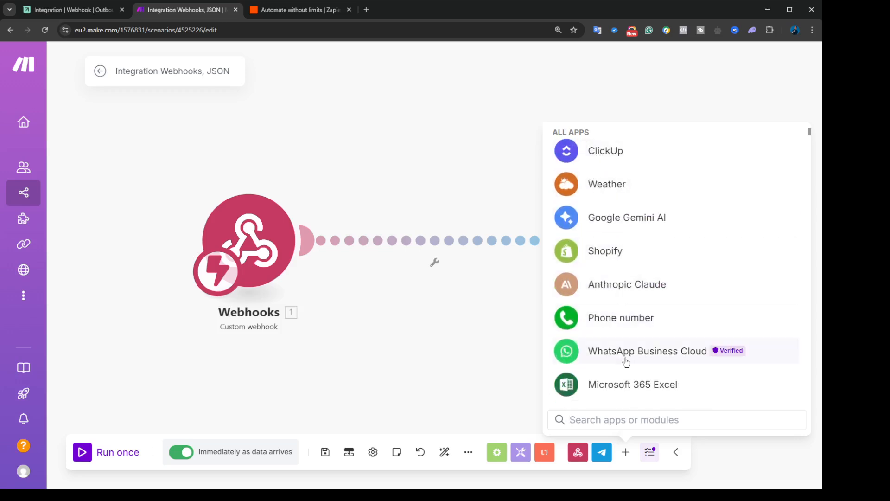
{"action": "scroll", "coordinate": [644, 380], "scroll_direction": "down", "scroll_amount": 4}
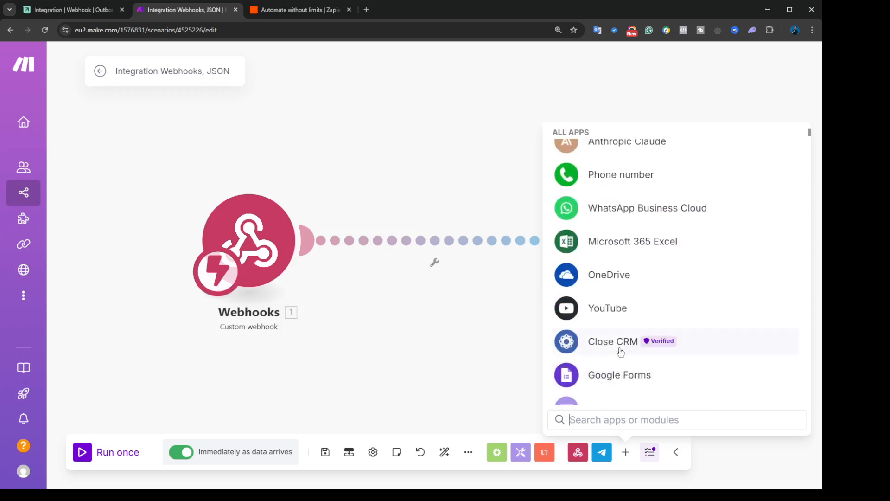
{"action": "scroll", "coordinate": [672, 276], "scroll_direction": "down", "scroll_amount": 4}
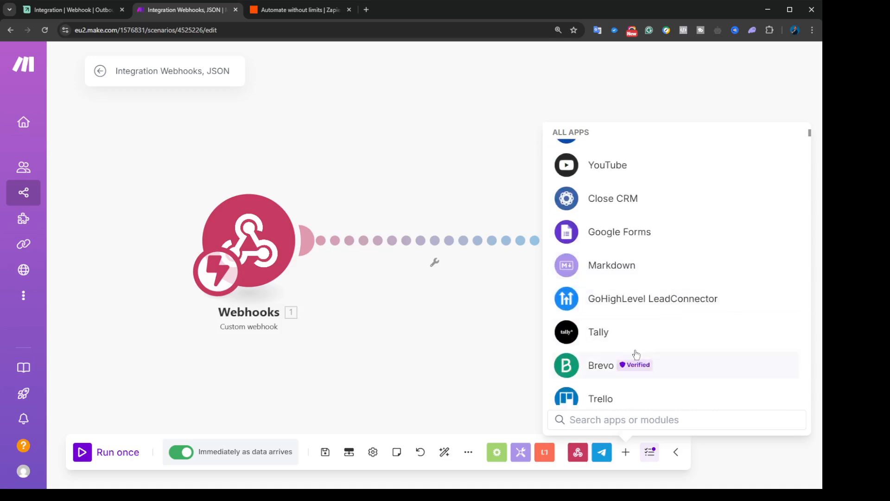
{"action": "scroll", "coordinate": [604, 294], "scroll_direction": "up", "scroll_amount": 4}
{"action": "scroll", "coordinate": [603, 317], "scroll_direction": "down", "scroll_amount": 7}
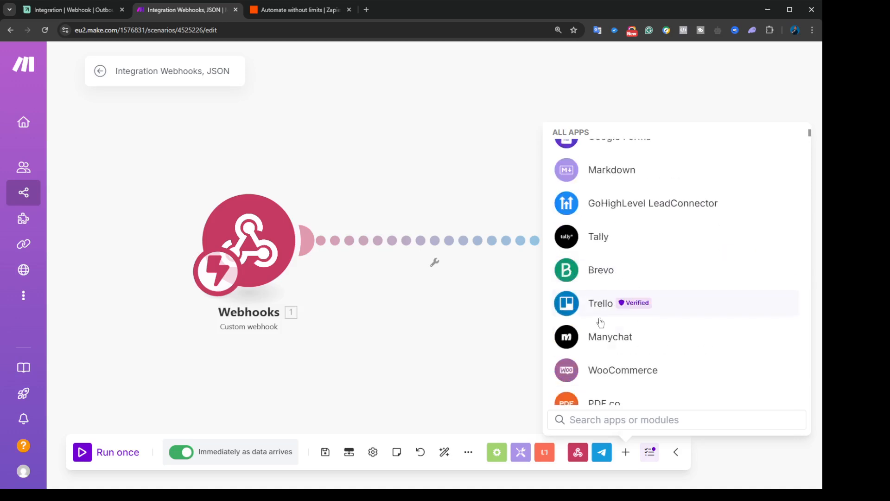
{"action": "scroll", "coordinate": [522, 359], "scroll_direction": "down", "scroll_amount": 1}
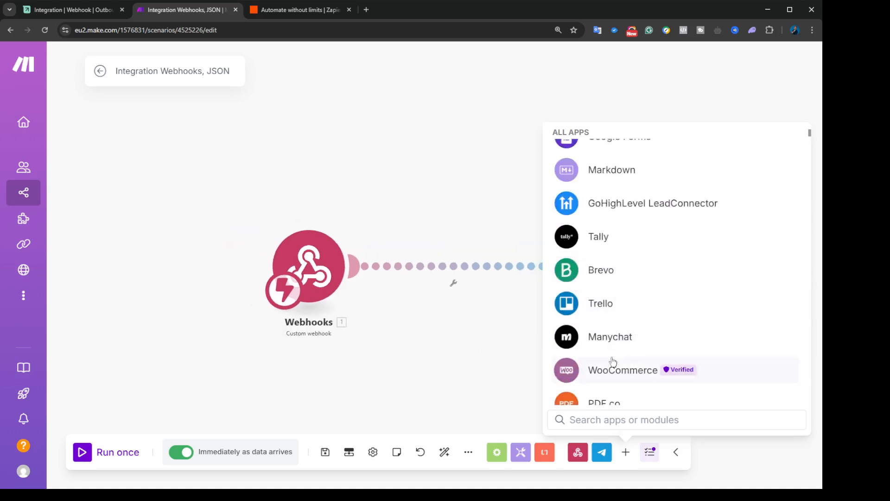
{"action": "scroll", "coordinate": [485, 361], "scroll_direction": "up", "scroll_amount": 1}
Step: Close the apps panel, run the scenario once to await data, and return to Serlzo
{"action": "left_click", "coordinate": [478, 360]}
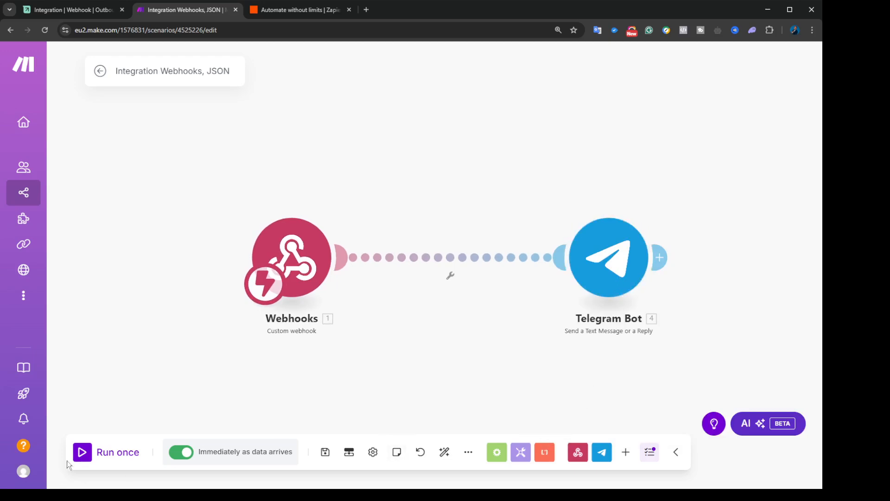
{"action": "left_click", "coordinate": [82, 457]}
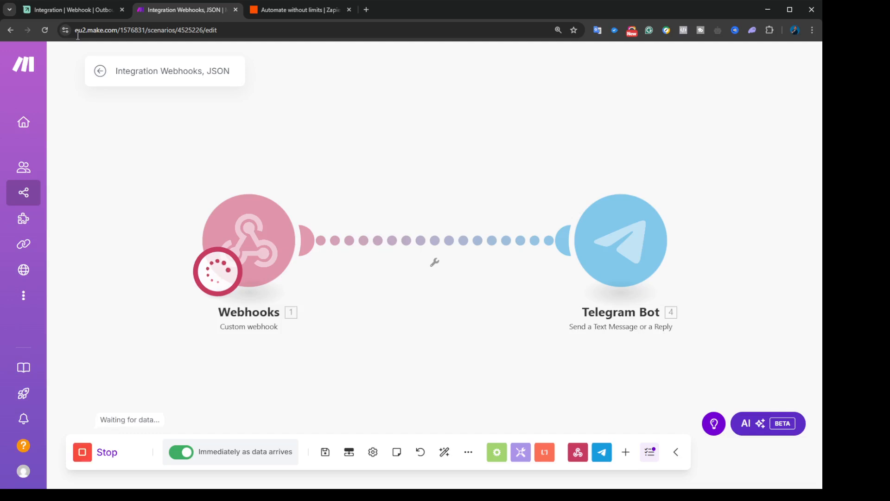
{"action": "left_click", "coordinate": [78, 12]}
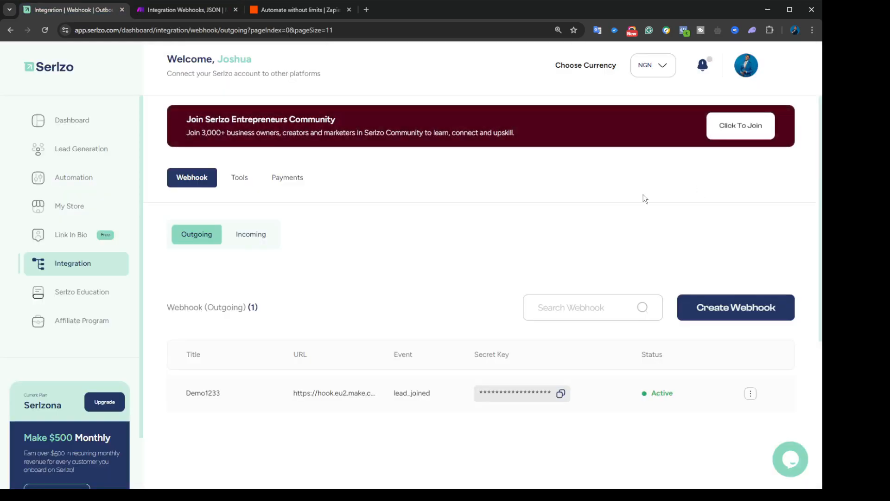
Step: Send test data from the Demo1233 webhook's Send Test action, then switch to Make
{"action": "left_click", "coordinate": [751, 394]}
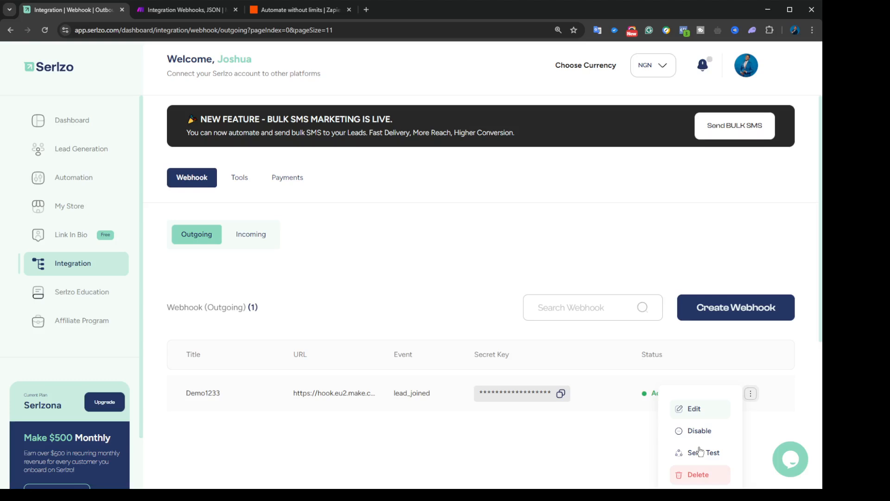
{"action": "left_click", "coordinate": [700, 452]}
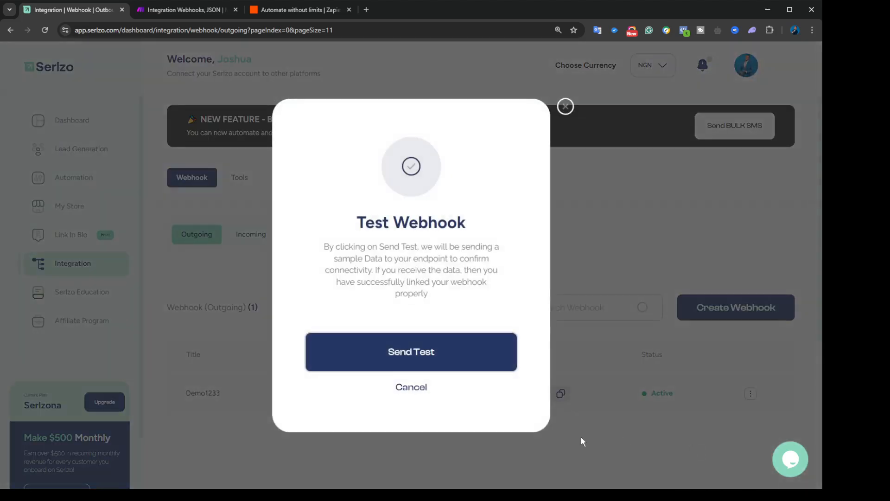
{"action": "left_click", "coordinate": [433, 355]}
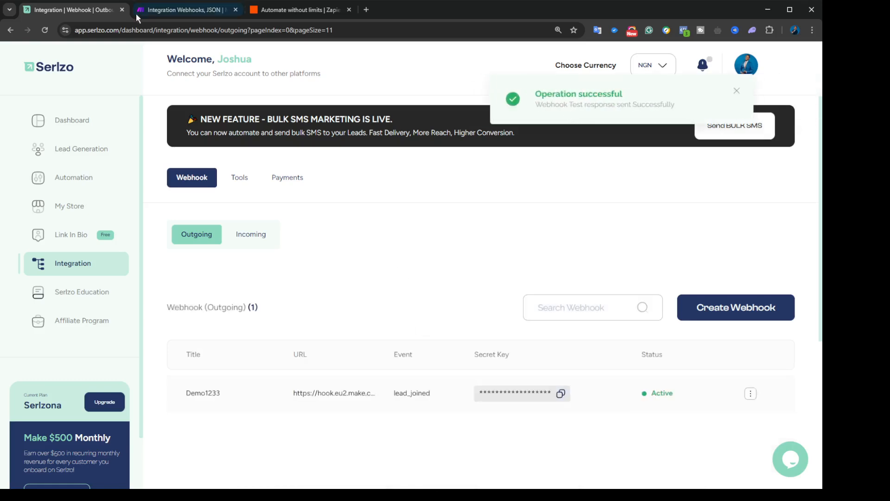
{"action": "left_click", "coordinate": [139, 10]}
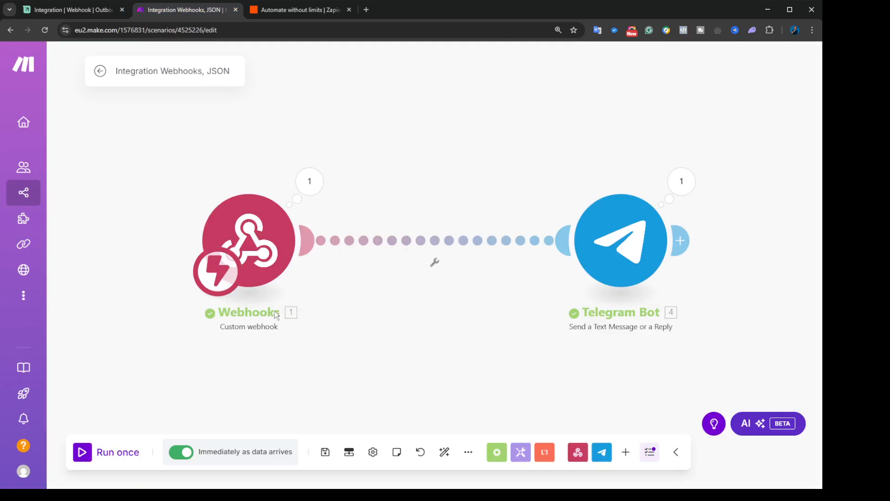
Step: Inspect the Telegram Bot and Webhooks bundles for the test lead data, then return to Serlzo
{"action": "left_click", "coordinate": [631, 237]}
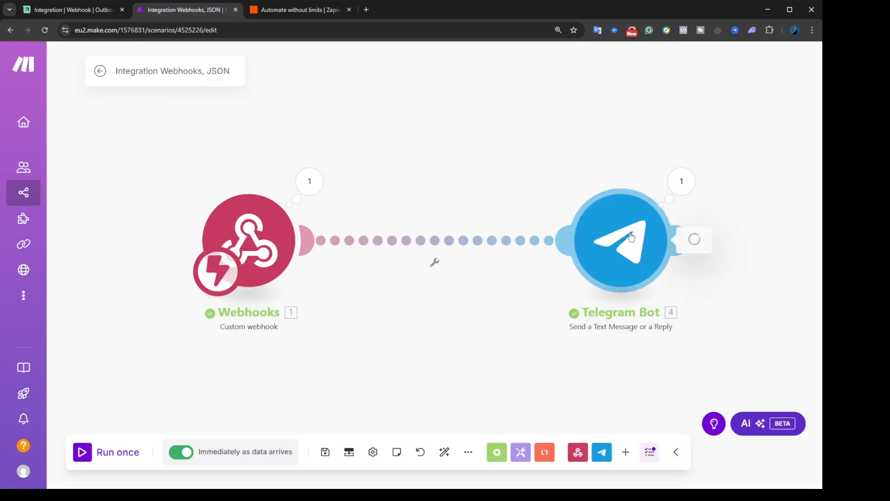
{"action": "scroll", "coordinate": [462, 347], "scroll_direction": "down", "scroll_amount": 5}
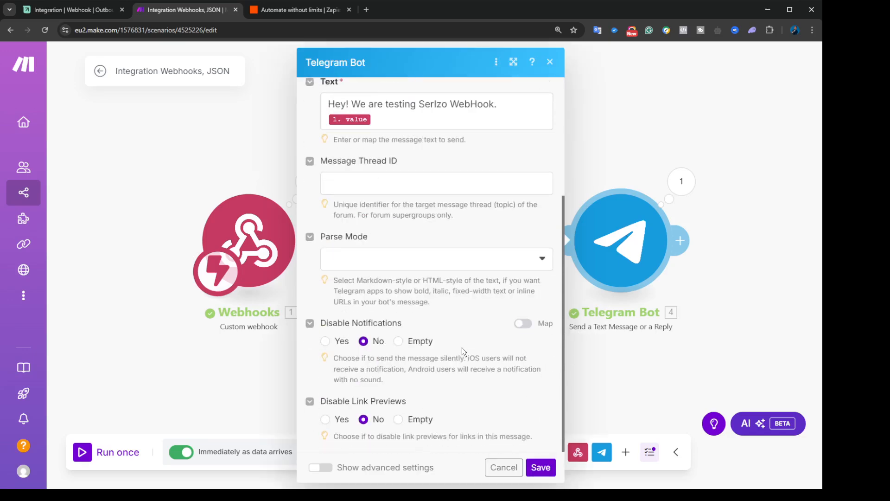
{"action": "left_click", "coordinate": [551, 62]}
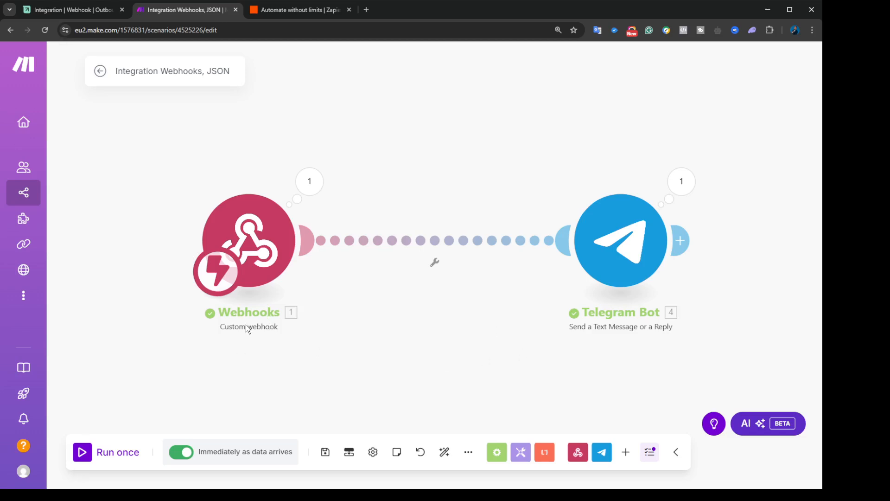
{"action": "left_click", "coordinate": [310, 180]}
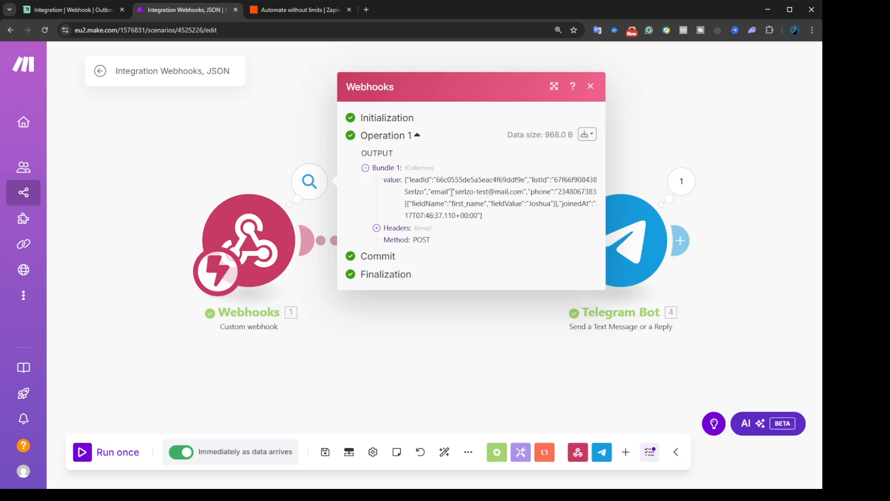
{"action": "left_click", "coordinate": [591, 86]}
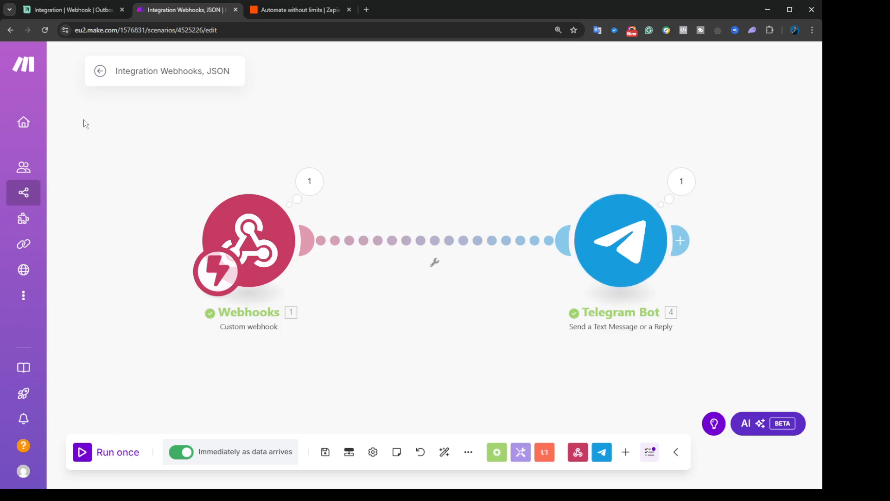
{"action": "left_click", "coordinate": [84, 10]}
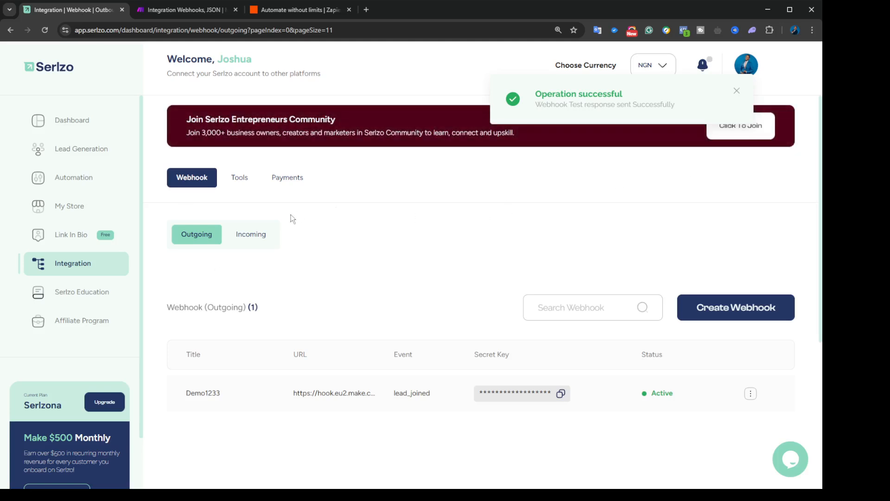
{"action": "left_click", "coordinate": [254, 245]}
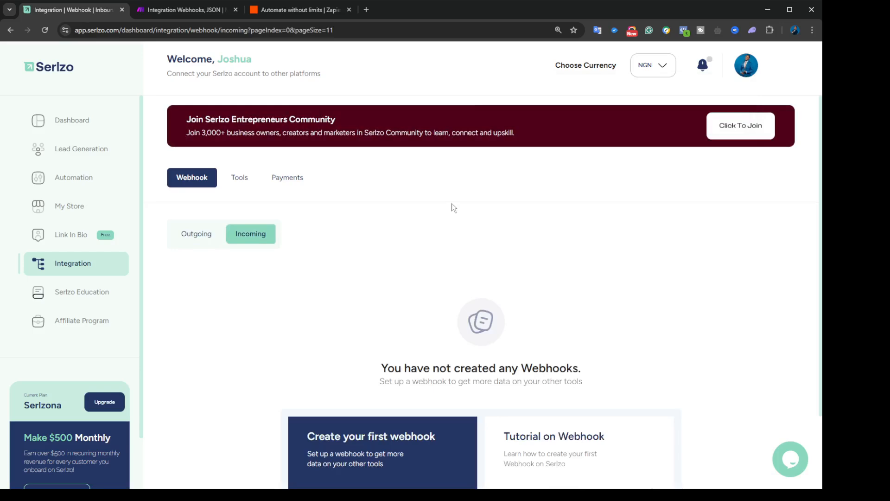
{"action": "scroll", "coordinate": [427, 280], "scroll_direction": "down", "scroll_amount": 3}
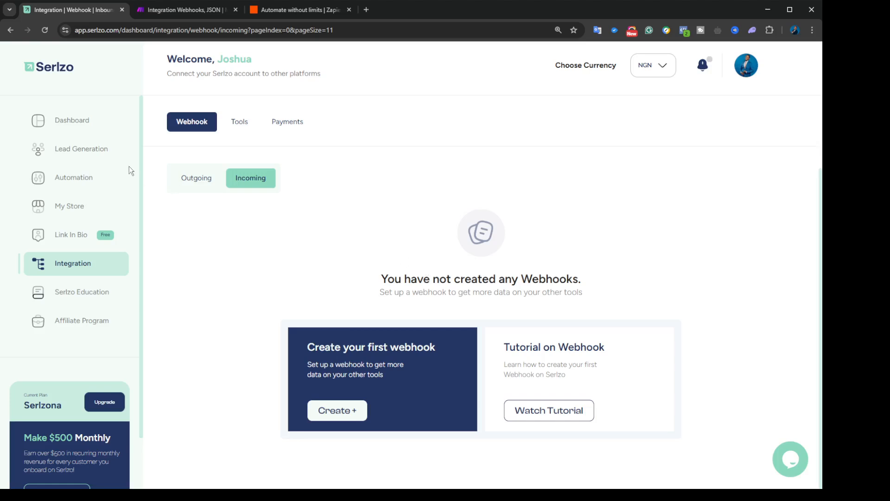
{"action": "left_click", "coordinate": [66, 148]}
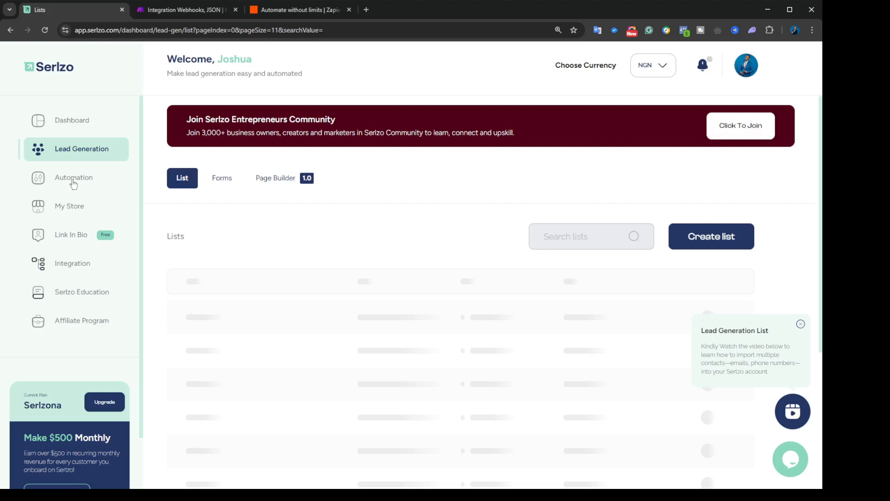
{"action": "left_click", "coordinate": [73, 179]}
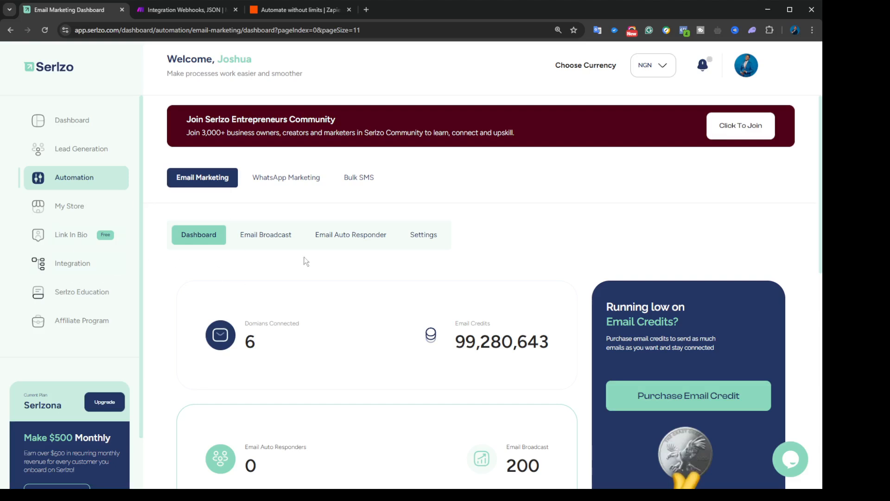
{"action": "left_click", "coordinate": [68, 269]}
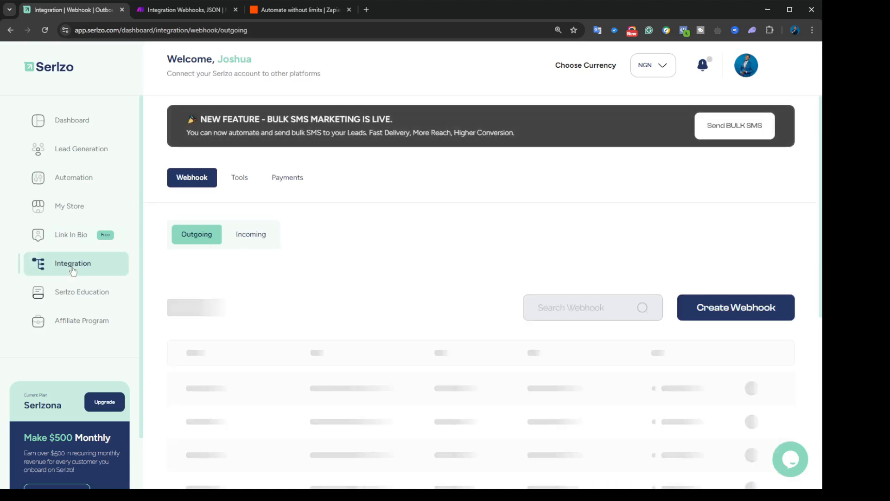
Step: Add an incoming webhook titled 'WEWEWEWE' using event Lead_joined and list Demo 77
{"action": "left_click", "coordinate": [260, 236]}
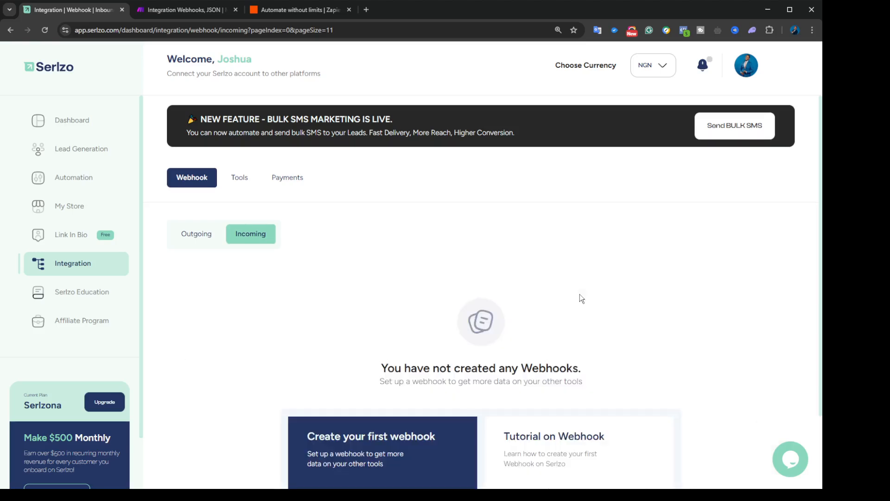
{"action": "scroll", "coordinate": [579, 294], "scroll_direction": "down", "scroll_amount": 2}
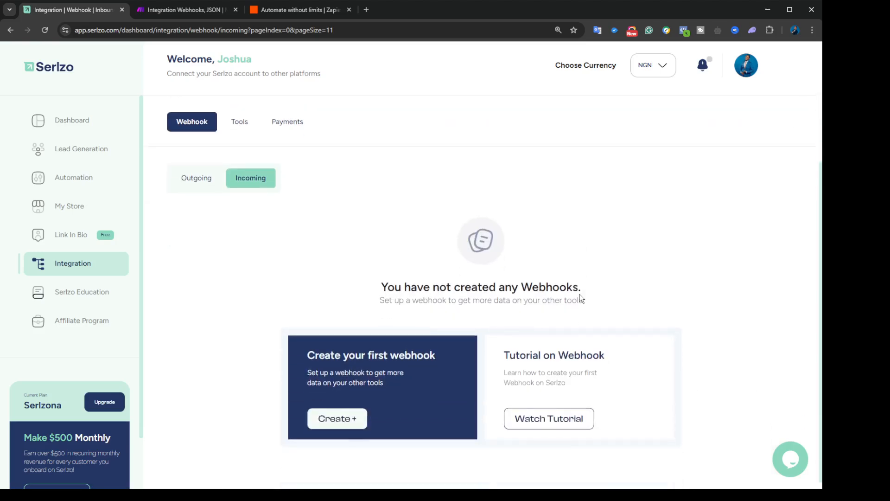
{"action": "left_click", "coordinate": [350, 416]}
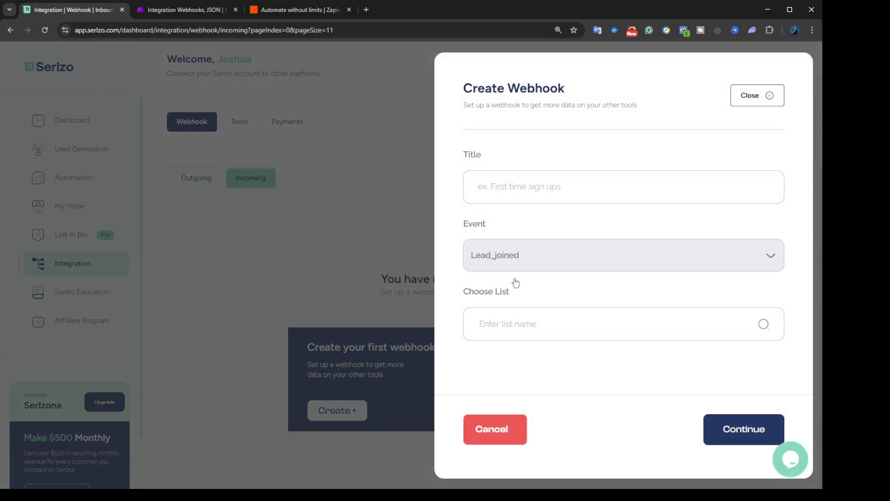
{"action": "left_click", "coordinate": [510, 188]}
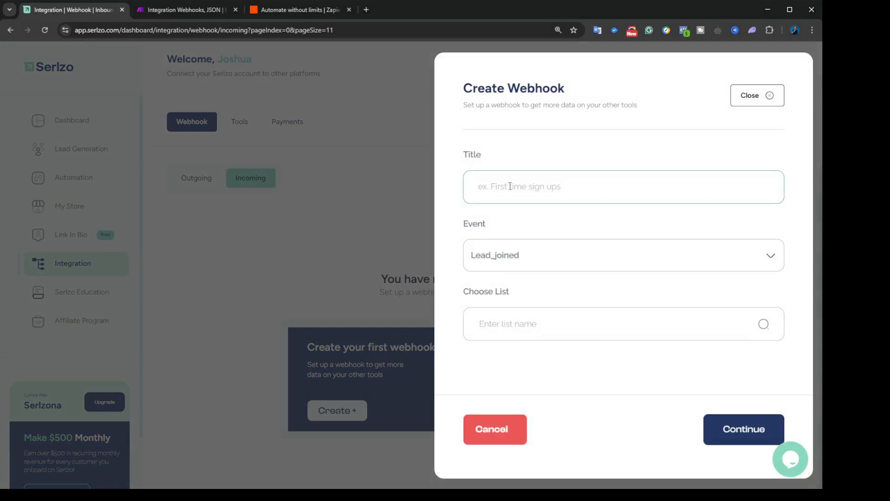
{"action": "type", "text": "WEWEWEWE"}
{"action": "left_click", "coordinate": [524, 264]}
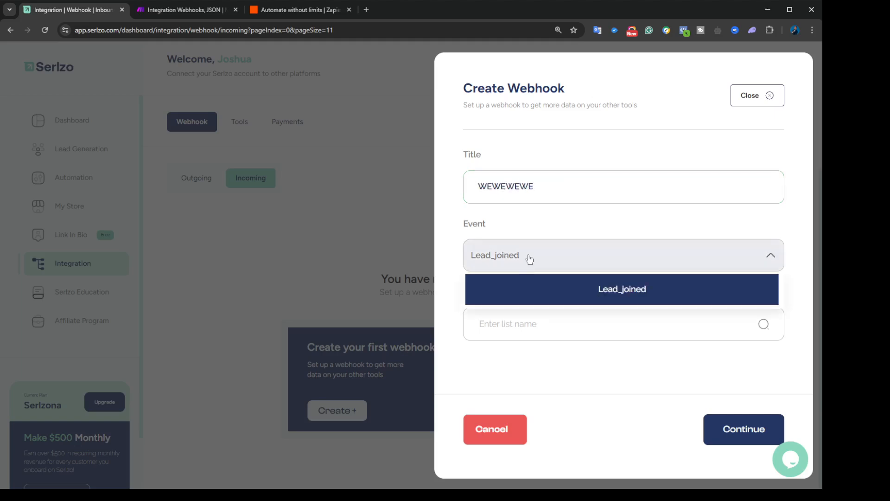
{"action": "left_click", "coordinate": [543, 295]}
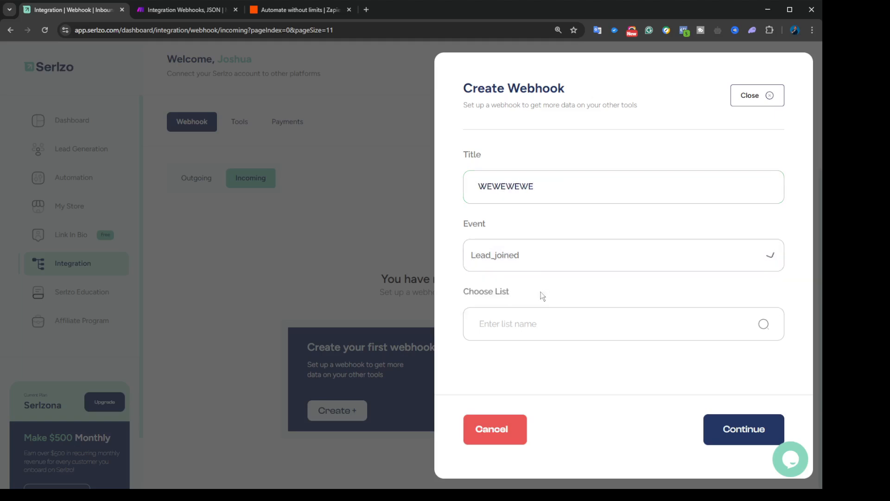
{"action": "left_click", "coordinate": [545, 327]}
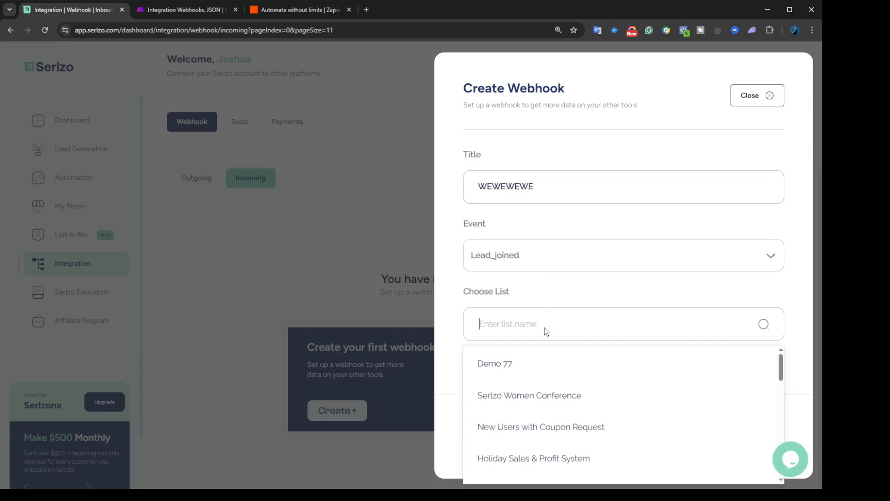
{"action": "left_click", "coordinate": [517, 374]}
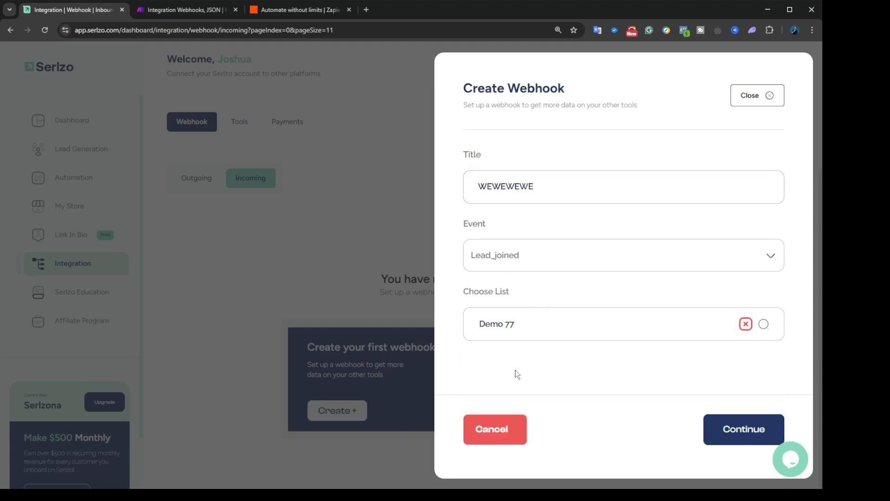
{"action": "left_click", "coordinate": [739, 431]}
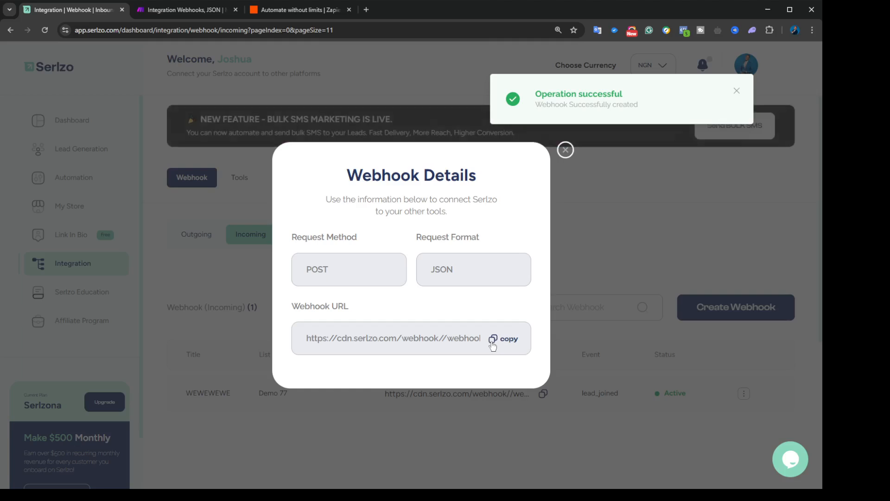
Step: Copy the WEWEWEWE webhook URL from its details and the table, then return to Outgoing webhooks
{"action": "left_click", "coordinate": [493, 344]}
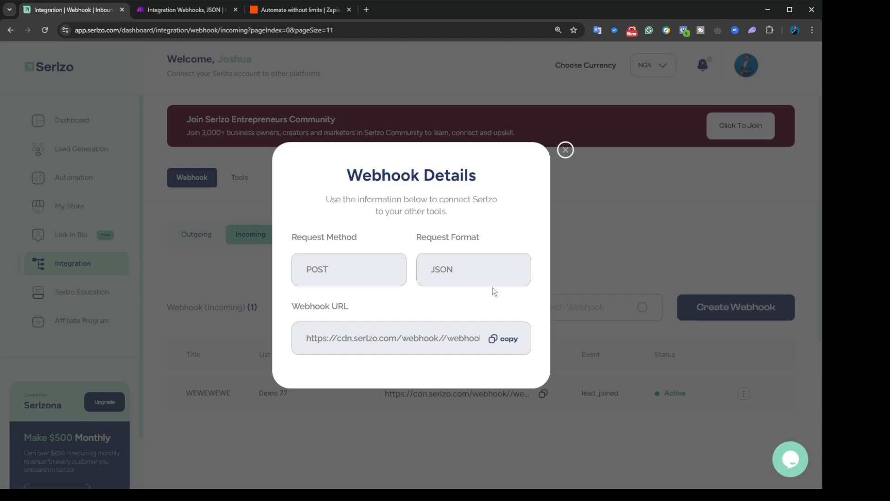
{"action": "left_click", "coordinate": [566, 150]}
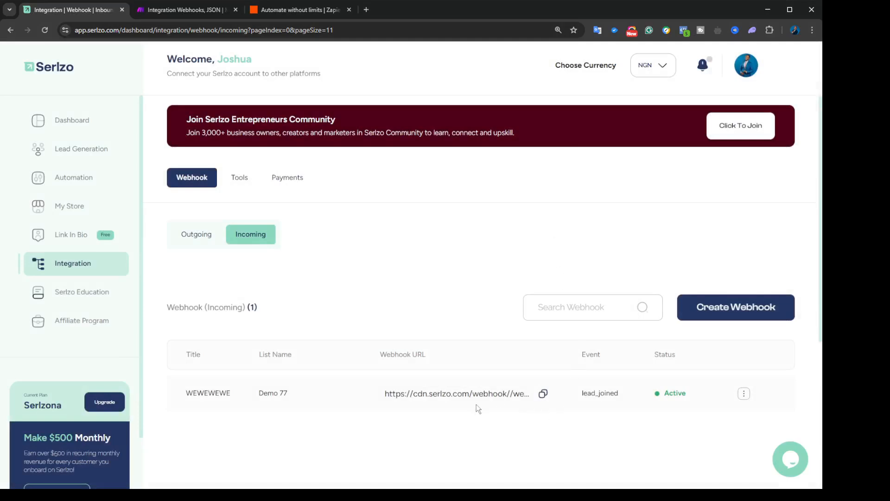
{"action": "left_click", "coordinate": [543, 393]}
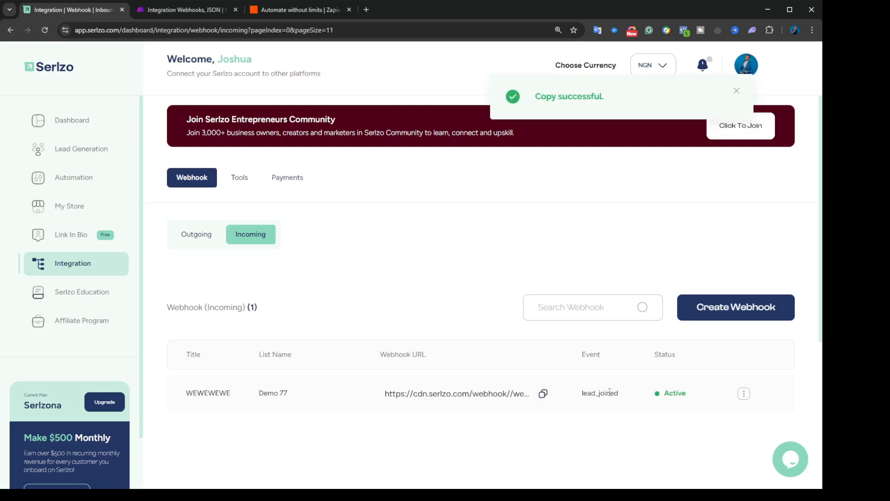
{"action": "left_click", "coordinate": [190, 237]}
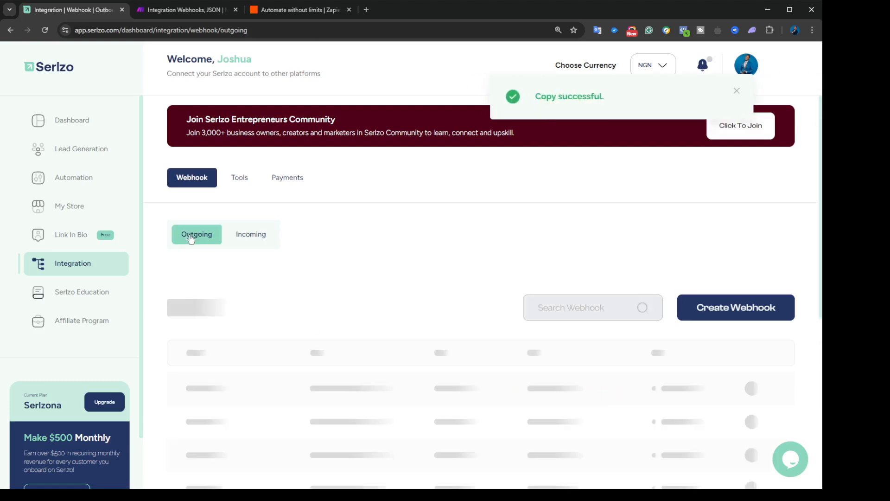